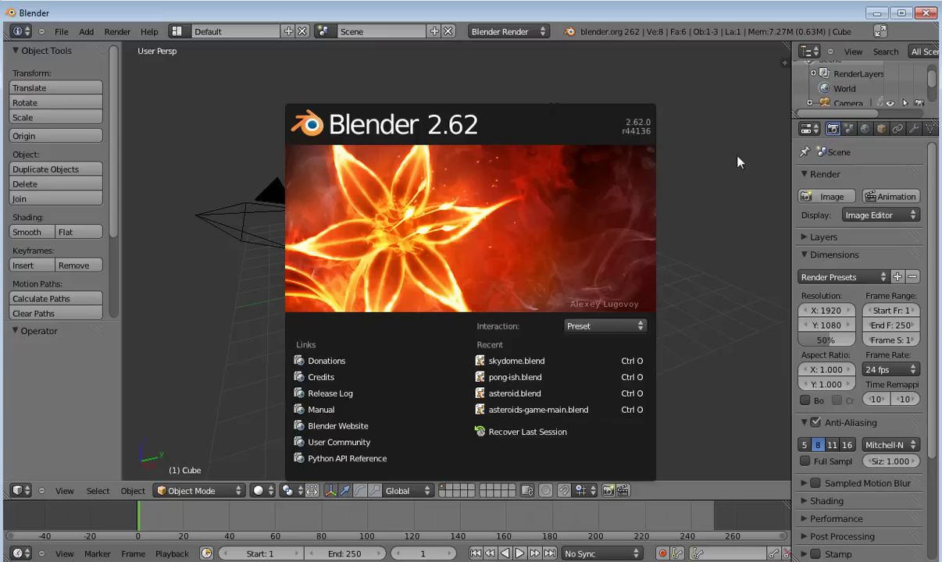
# Step: Dismiss the Blender 2.62 splash screen to reveal the default cube, camera and lamp
pyautogui.click(738, 162)
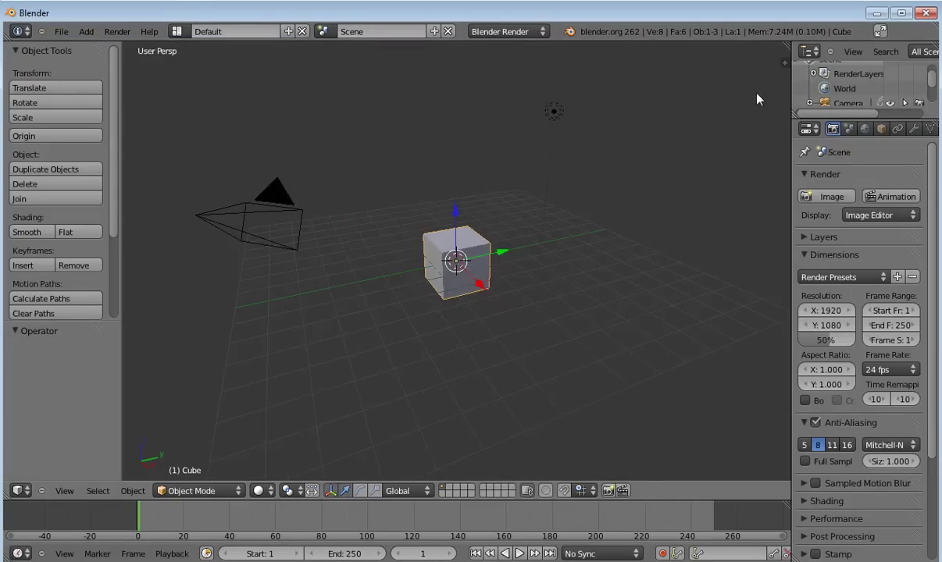
# Step: Show the side panel and fold its Transform, Grease Pencil, View, 3D Cursor and Item sections
pyautogui.press('n')
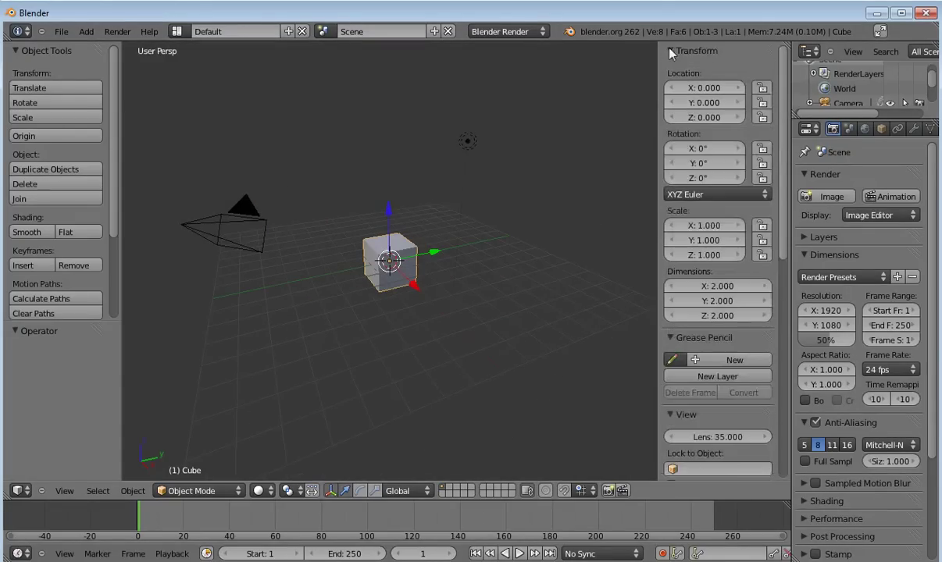
pyautogui.click(670, 51)
pyautogui.click(670, 68)
pyautogui.click(669, 86)
pyautogui.click(669, 104)
pyautogui.click(669, 121)
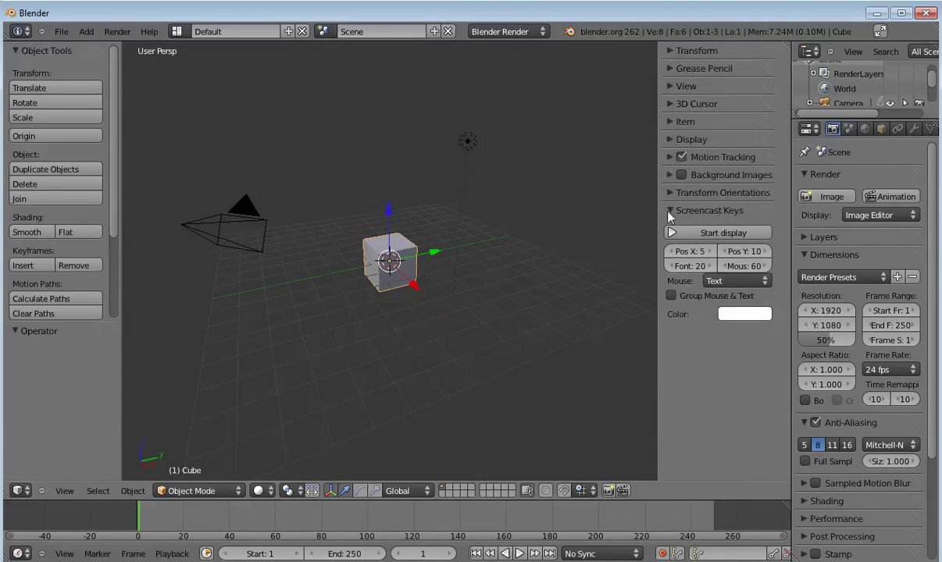
# Step: Start the Screencast Keys display with mouse size 10 and fold its settings
pyautogui.click(688, 233)
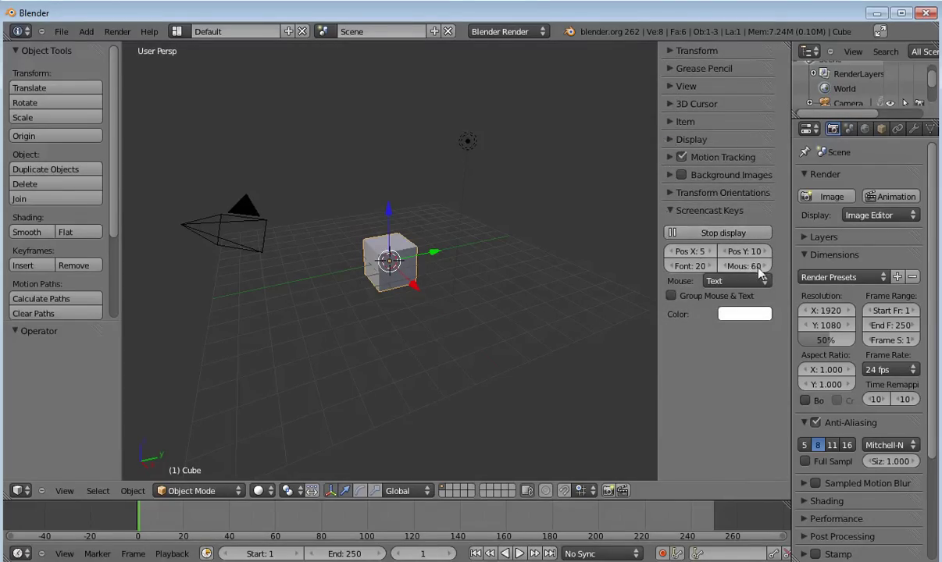
pyautogui.moveTo(762, 271); pyautogui.dragTo(526, 259)
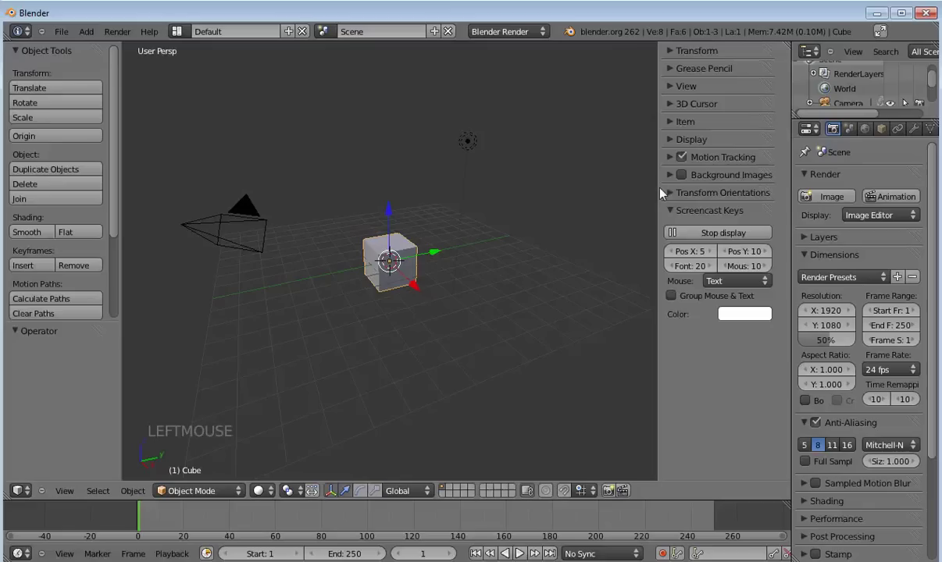
pyautogui.click(668, 212)
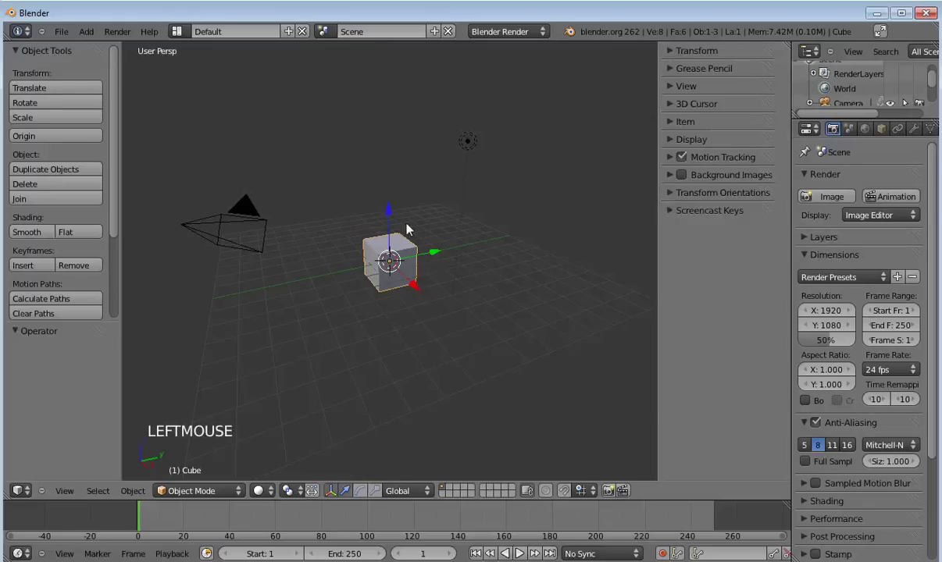
# Step: Raise the cube 1.726 on Z, hide the tool shelf, and add a plane mesh
pyautogui.moveTo(388, 210); pyautogui.dragTo(389, 180)
pyautogui.press('t')
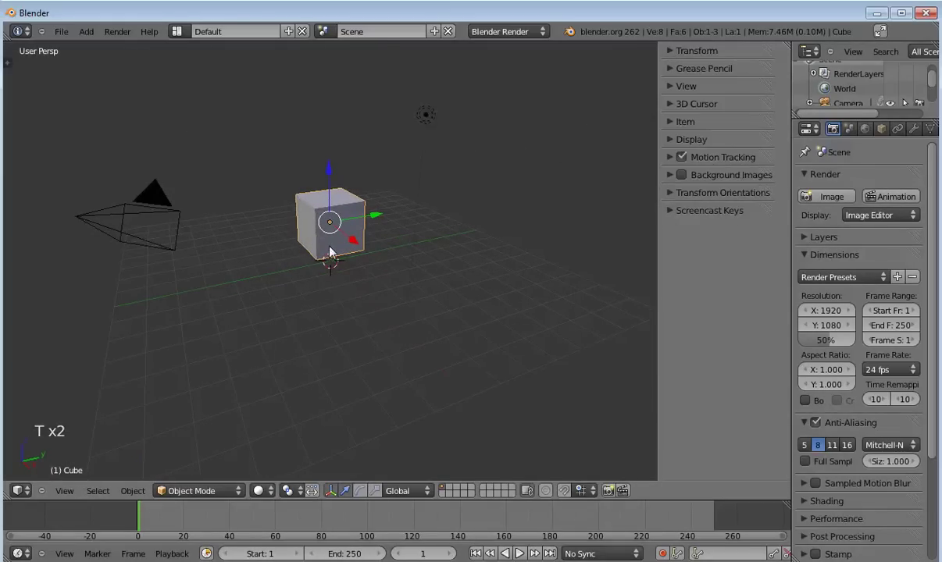
pyautogui.click(87, 32)
pyautogui.moveTo(92, 44)
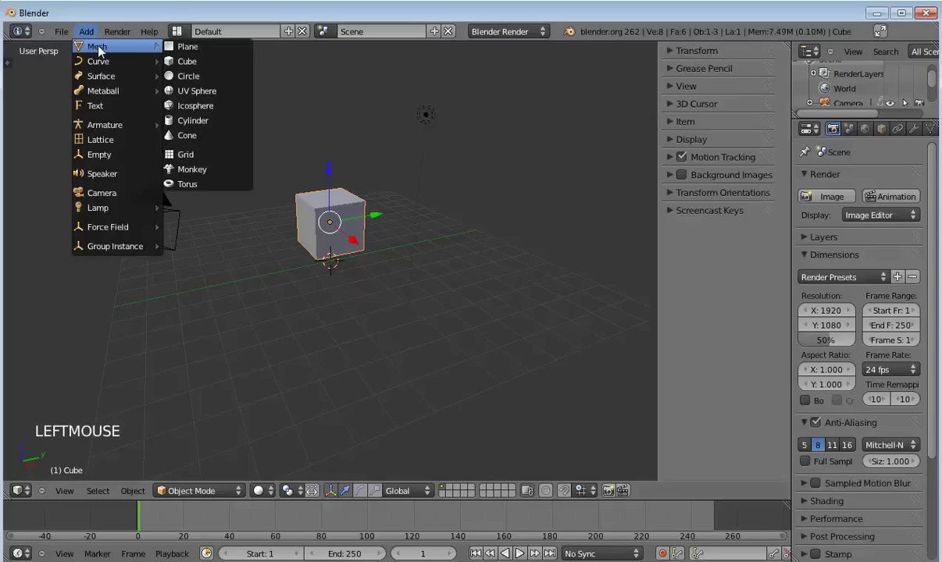
pyautogui.click(168, 45)
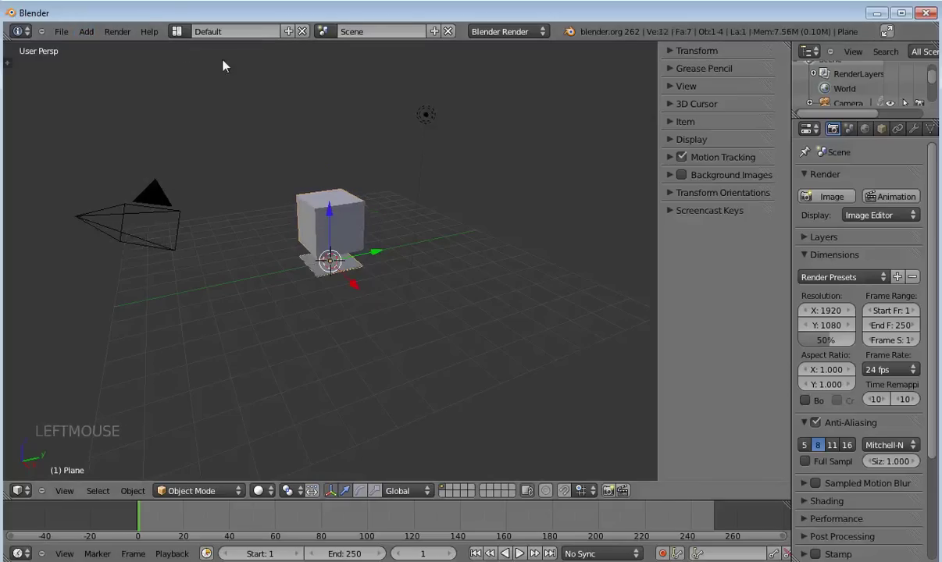
# Step: Scale the plane to 10 on X and Y in the Transform panel
pyautogui.click(679, 50)
pyautogui.click(712, 225)
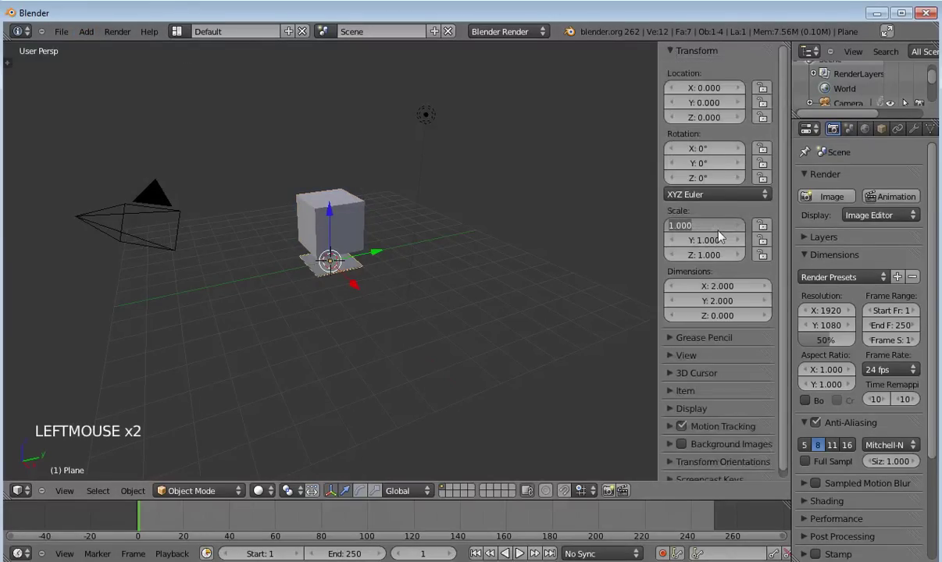
pyautogui.write('10')
pyautogui.press('Tab')
pyautogui.write('10')
pyautogui.press('Return')
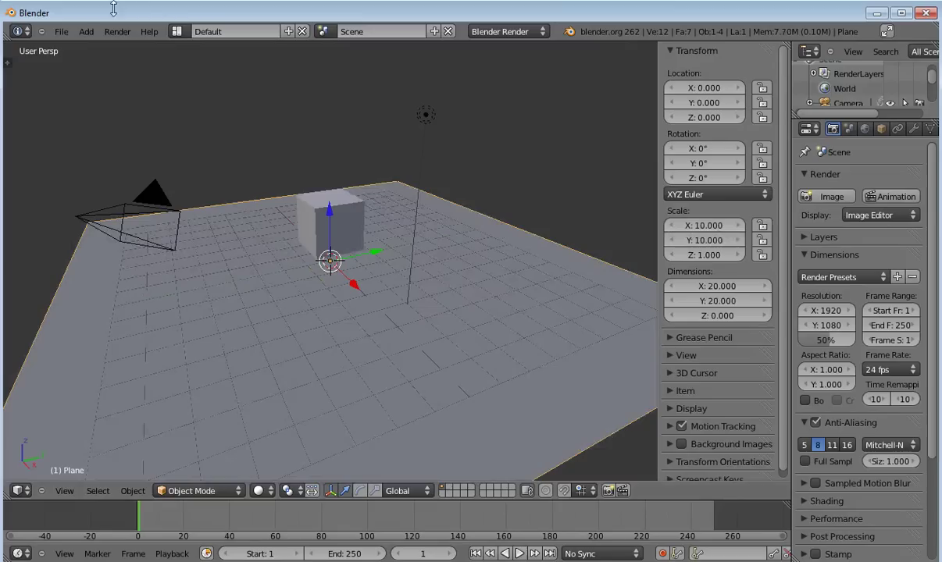
pyautogui.click(80, 33)
# Step: Add a UV sphere and lift it to Z 4.756 above the cube
pyautogui.moveTo(137, 51)
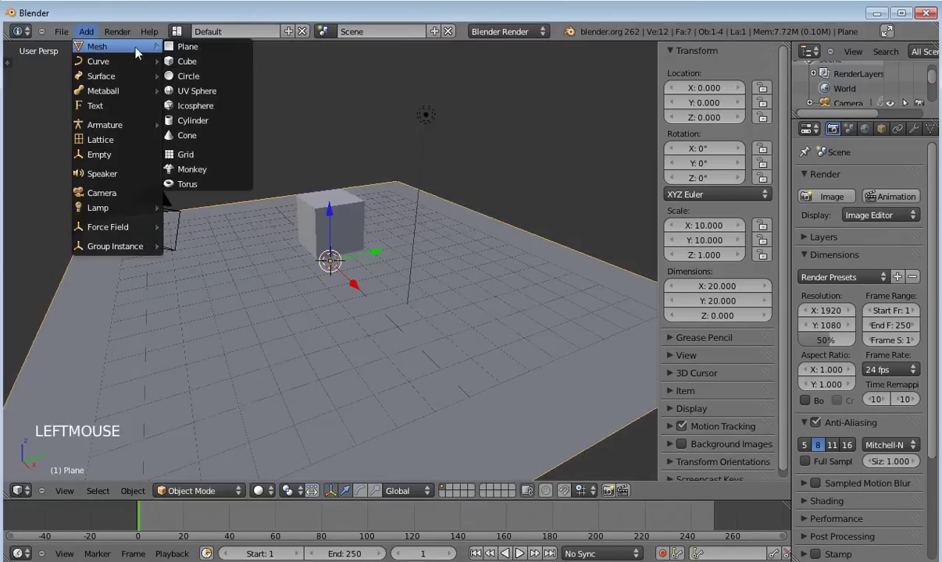
pyautogui.click(199, 91)
pyautogui.moveTo(328, 214); pyautogui.dragTo(328, 141)
pyautogui.scroll(2, 341, 148)
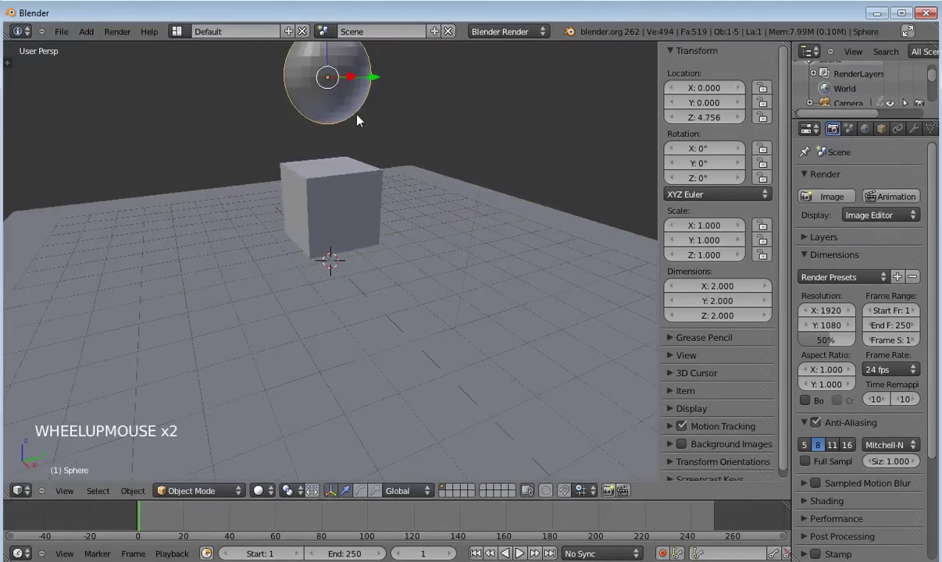
pyautogui.keyDown('shift'); pyautogui.scroll(3, 360, 125); pyautogui.keyUp('shift')
pyautogui.scroll(2, 367, 149)
pyautogui.keyDown('shift'); pyautogui.scroll(4, 370, 154); pyautogui.keyUp('shift')
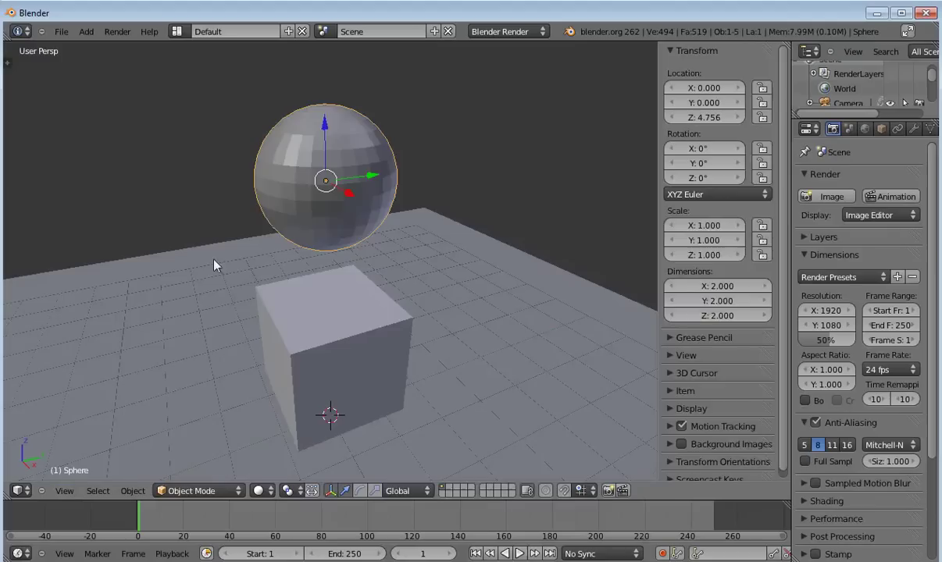
# Step: Enter Edit Mode on the sphere and view it from the front in orthographic
pyautogui.press('Tab')
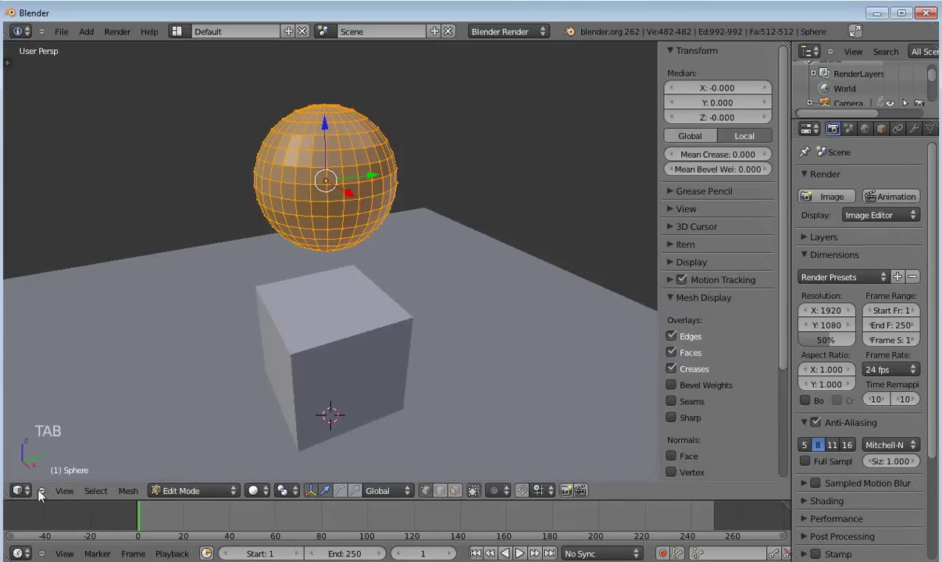
pyautogui.click(64, 491)
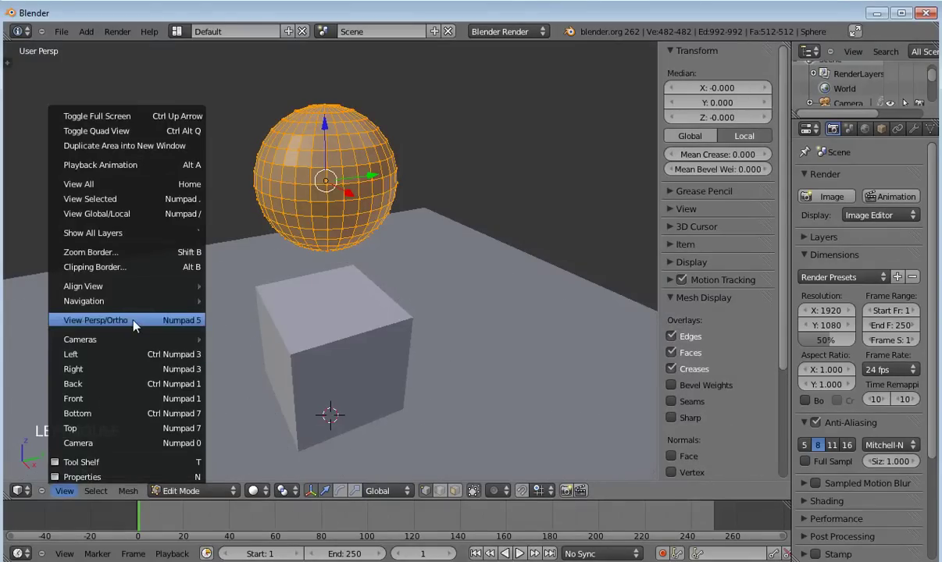
pyautogui.click(132, 323)
pyautogui.click(64, 553)
pyautogui.click(78, 524)
pyautogui.click(64, 490)
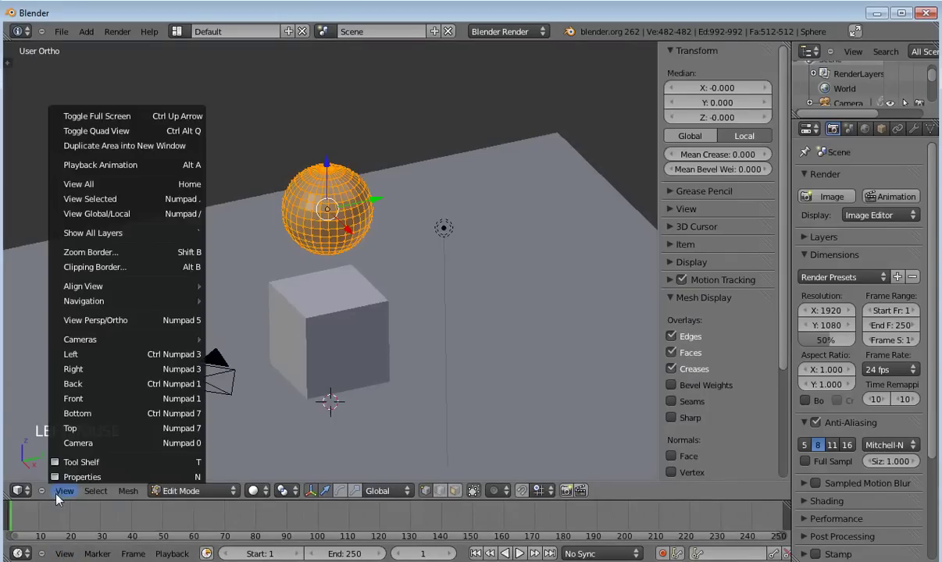
pyautogui.click(81, 399)
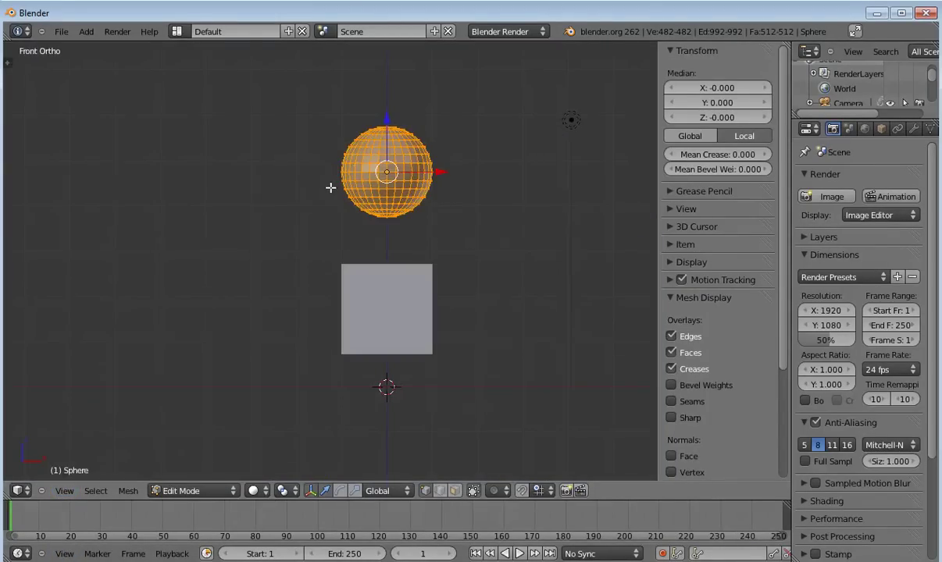
# Step: Box-select the sphere's lower-half vertices and delete them
pyautogui.press('a')
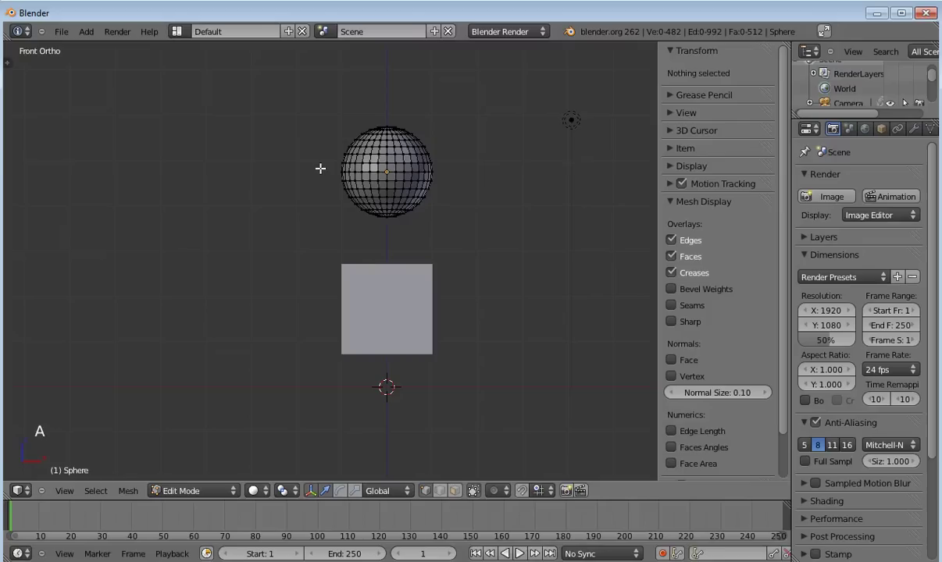
pyautogui.press('b')
pyautogui.moveTo(331, 177); pyautogui.dragTo(453, 225)
pyautogui.press('Delete')
pyautogui.click(448, 225)
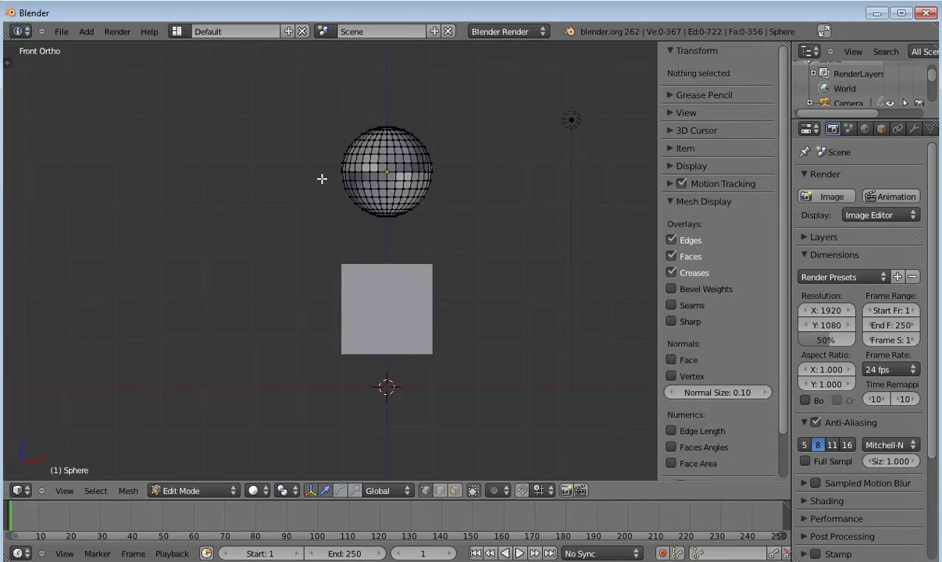
pyautogui.press('b')
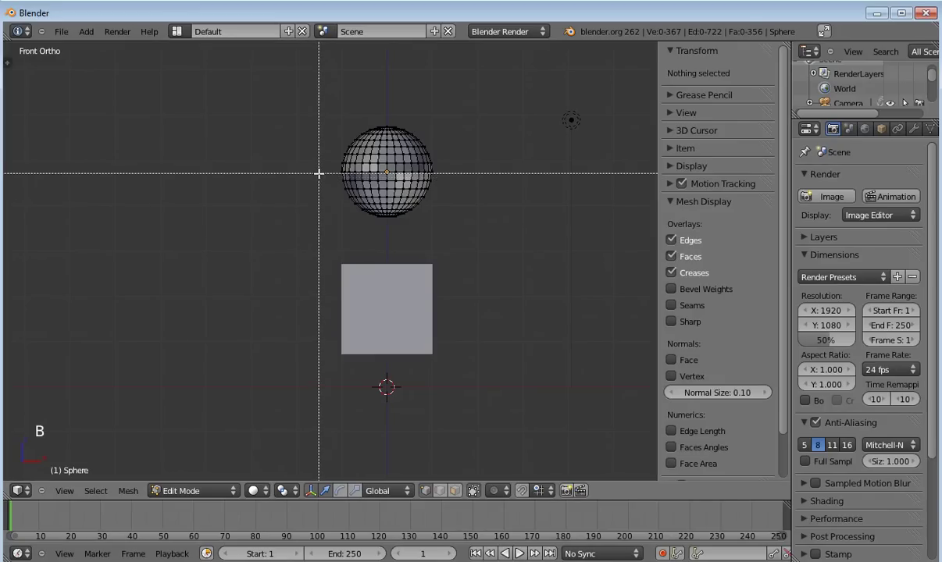
pyautogui.rightClick(334, 182)
pyautogui.press('b')
pyautogui.moveTo(316, 174); pyautogui.dragTo(464, 244)
pyautogui.press('Delete')
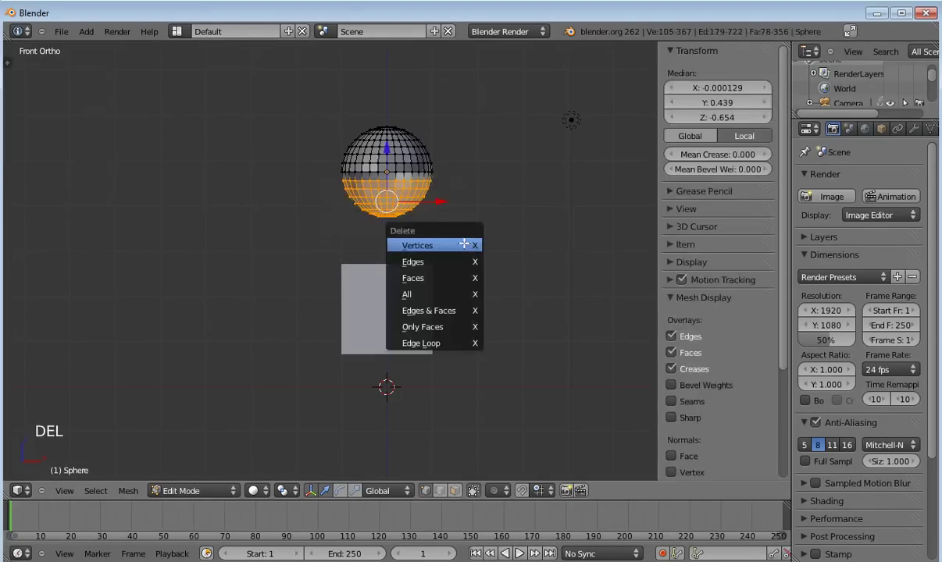
pyautogui.click(463, 245)
# Step: Delete the stray leftover vertices remaining below the dome
pyautogui.click(325, 195)
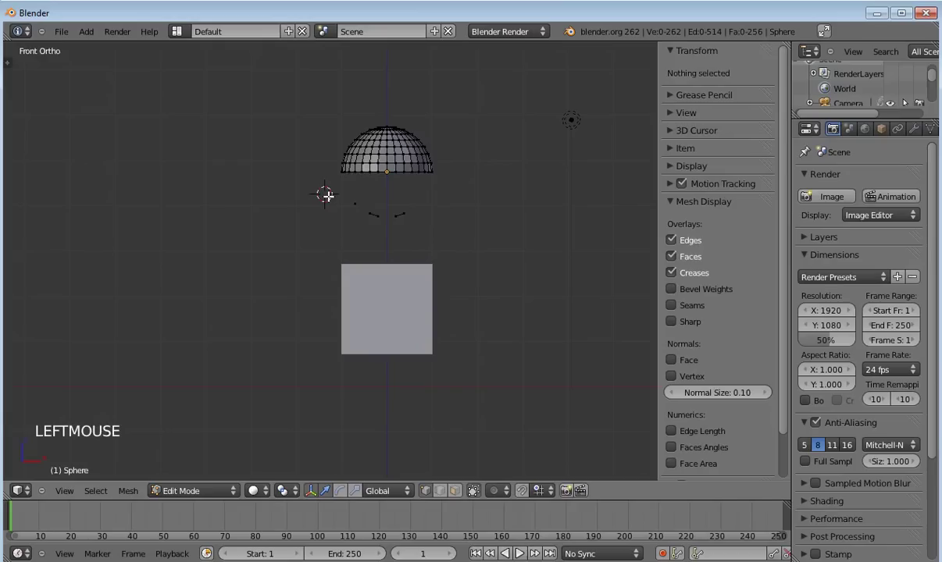
pyautogui.press('b')
pyautogui.moveTo(325, 194); pyautogui.dragTo(412, 227)
pyautogui.press('Delete')
pyautogui.click(431, 235)
# Step: Return to Object Mode in perspective view and set the dome's Z location to -1
pyautogui.press('Tab')
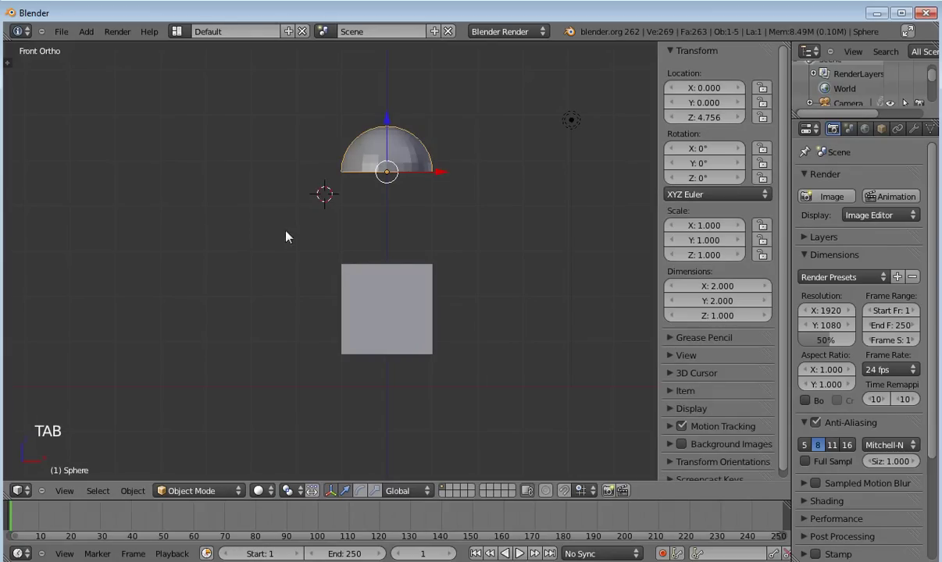
pyautogui.click(64, 491)
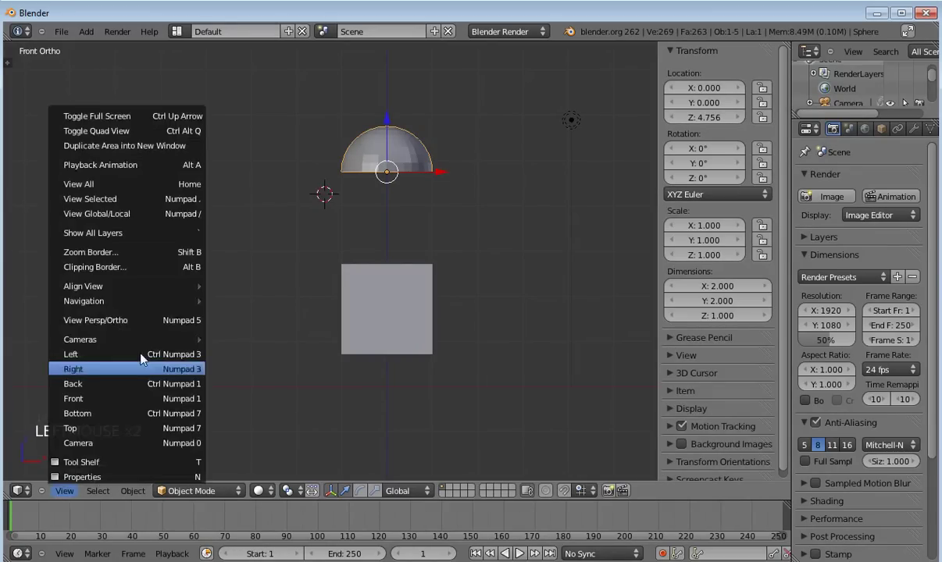
pyautogui.click(133, 320)
pyautogui.scroll(-1, 312, 196)
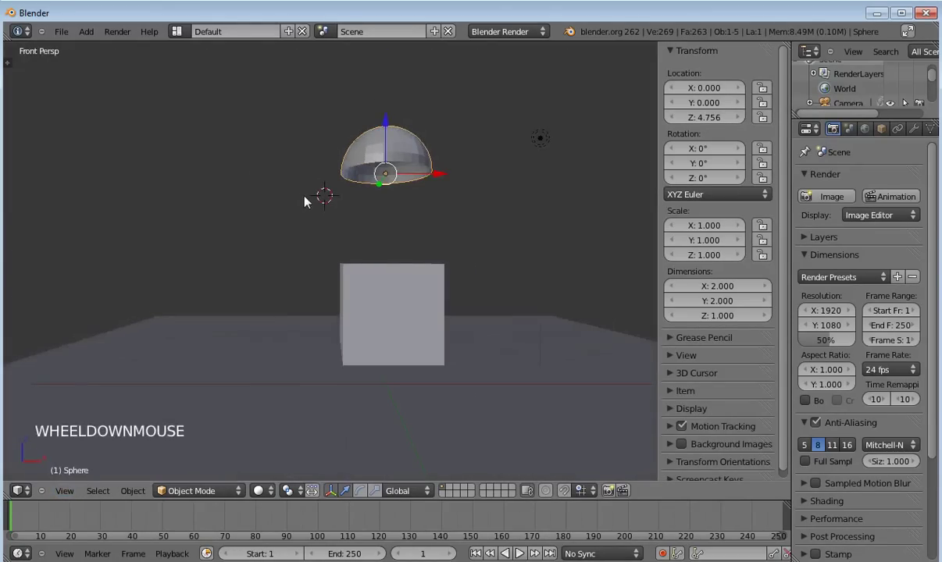
pyautogui.click(717, 117)
pyautogui.write('0')
pyautogui.press('Return')
pyautogui.click(696, 118)
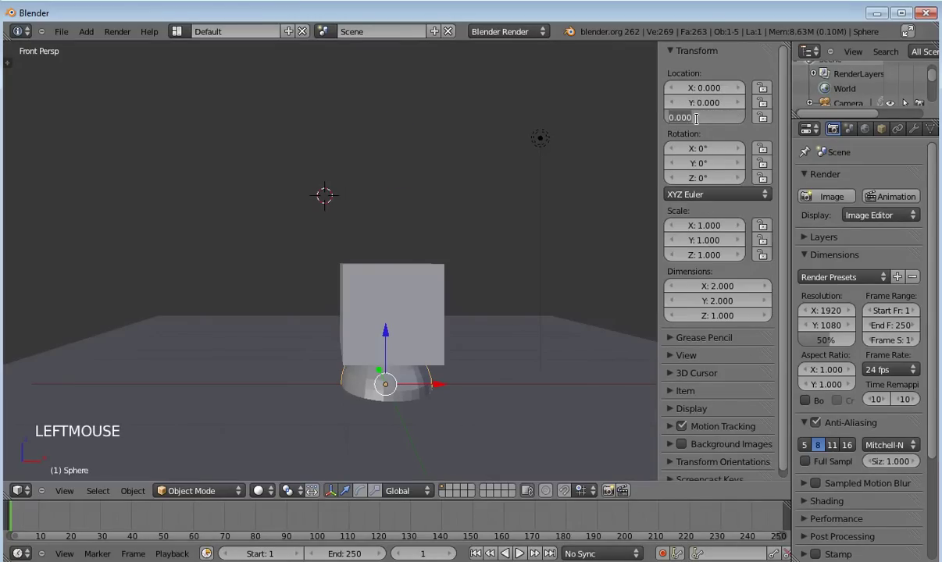
pyautogui.write('-1')
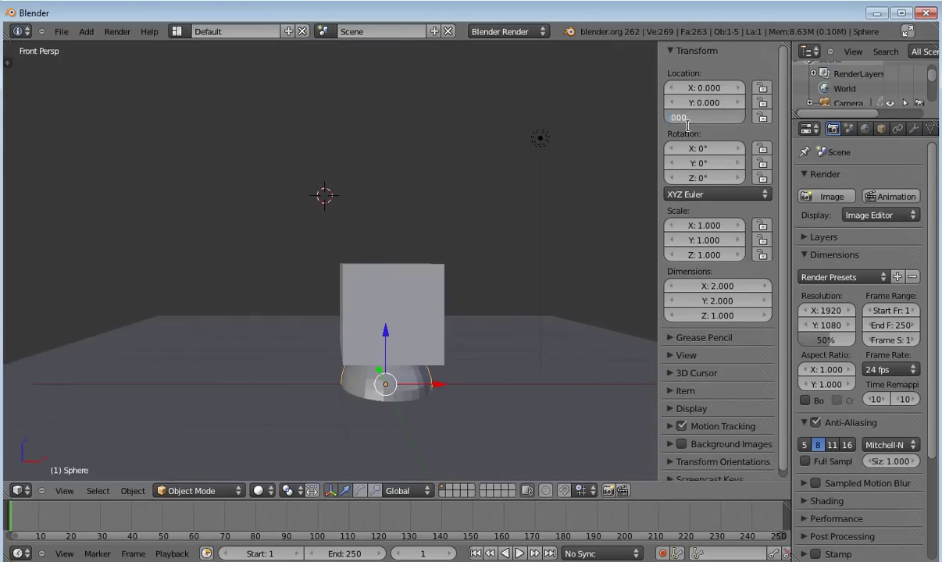
pyautogui.press('Return')
# Step: Scale the dome to 9 on X, Y and Z
pyautogui.click(711, 226)
pyautogui.write('9')
pyautogui.press('Return')
pyautogui.click(712, 240)
pyautogui.write('9')
pyautogui.press('Return')
pyautogui.doubleClick(713, 254)
pyautogui.write('9')
pyautogui.press('Return')
# Step: Change the dome's Z location to -0.2
pyautogui.scroll(-5, 507, 203)
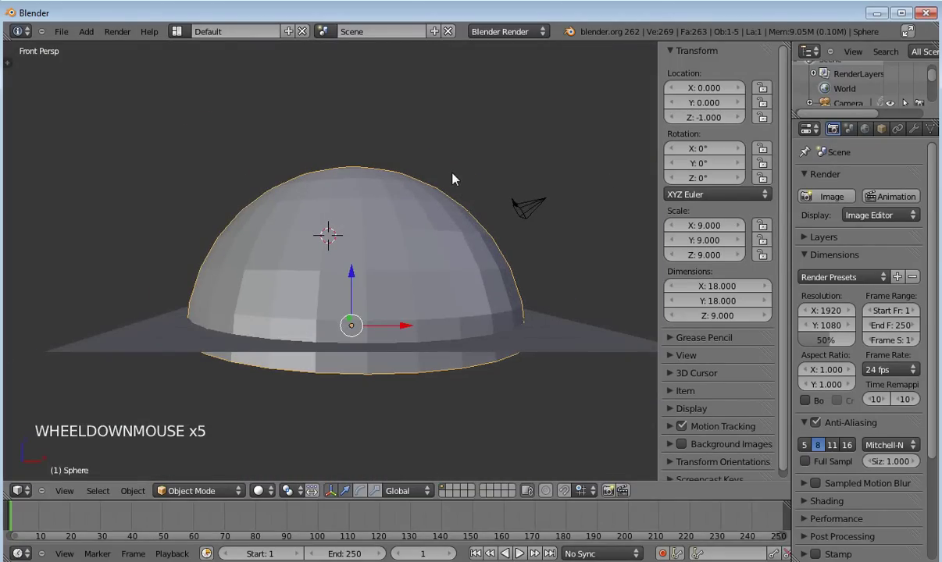
pyautogui.doubleClick(713, 116)
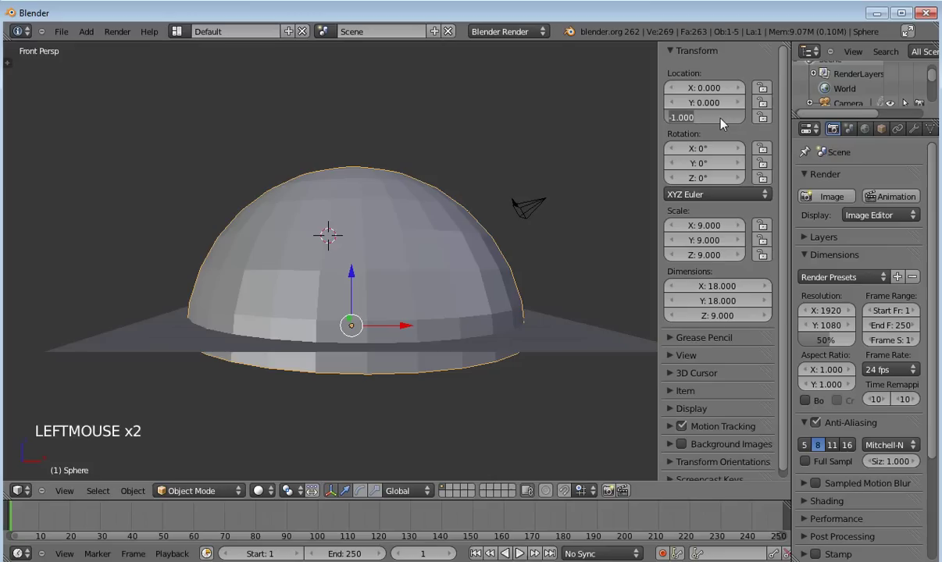
pyautogui.write('-0.2')
pyautogui.press('Return')
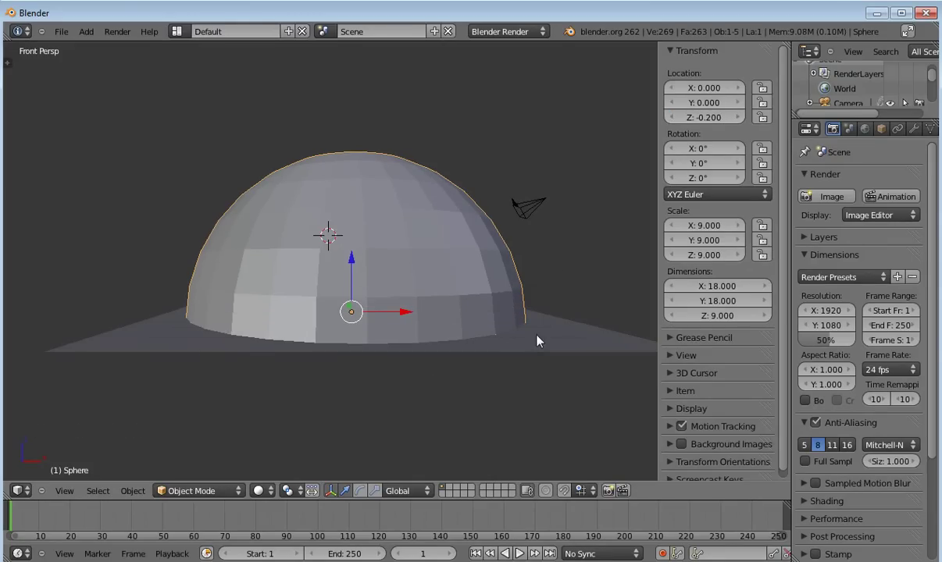
pyautogui.moveTo(536, 341); pyautogui.dragTo(490, 362, button='middle')
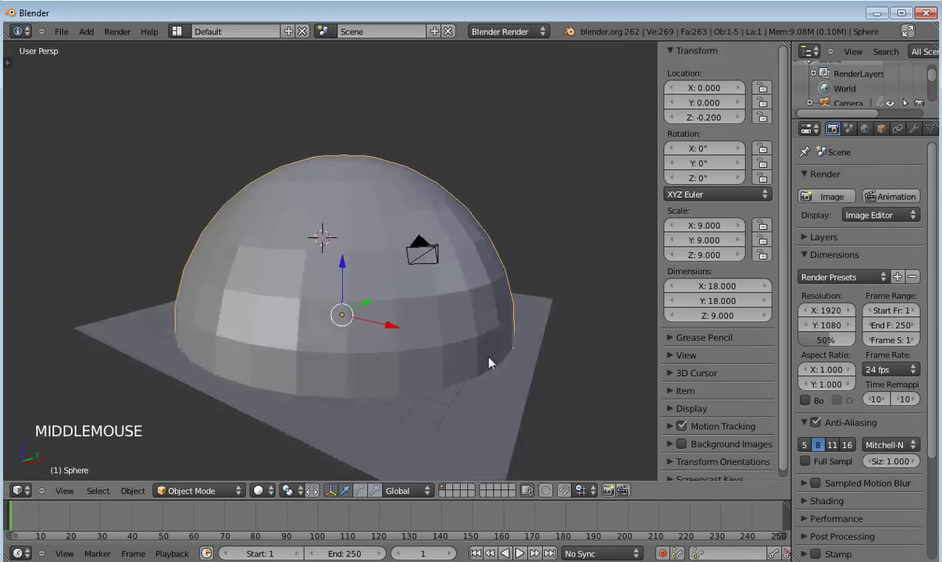
# Step: Set the material display mode to GLSL in the Display panel
pyautogui.click(670, 50)
pyautogui.click(670, 141)
pyautogui.click(720, 327)
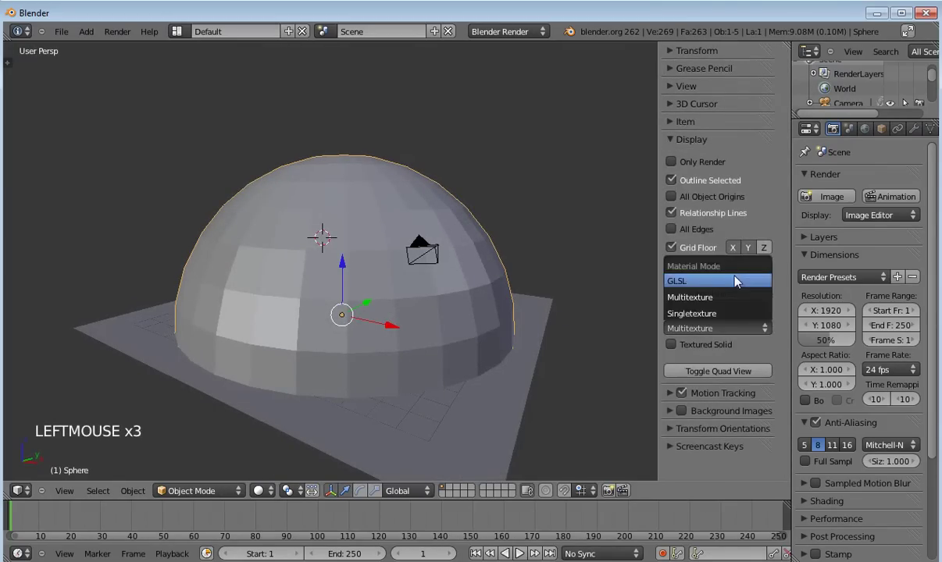
pyautogui.click(680, 281)
pyautogui.click(670, 141)
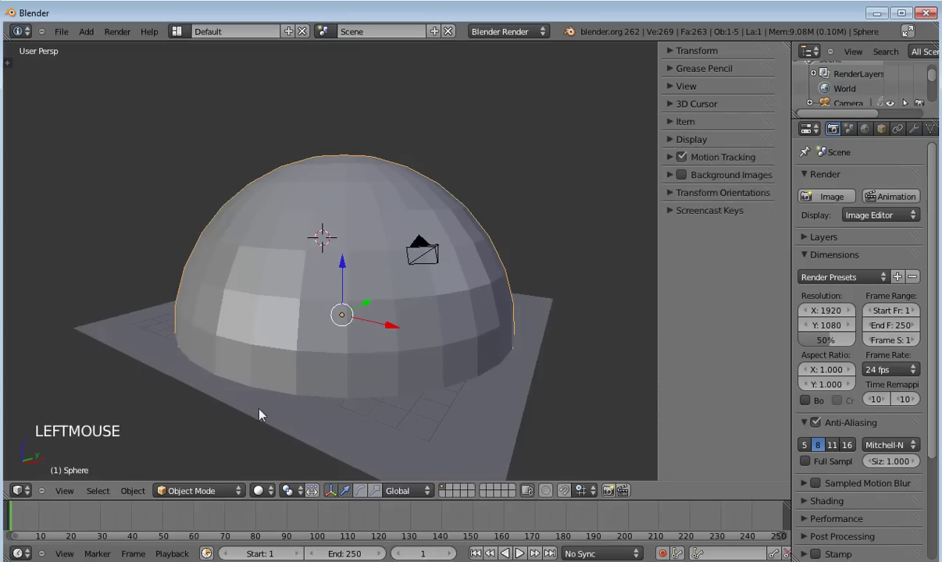
# Step: Switch viewport shading to Texture and hide the sidebar
pyautogui.click(260, 491)
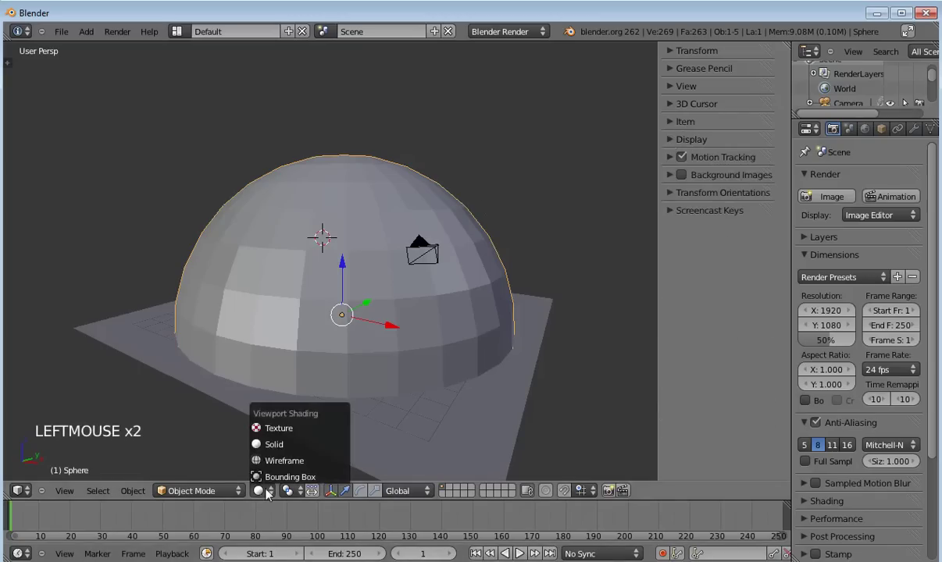
pyautogui.click(293, 431)
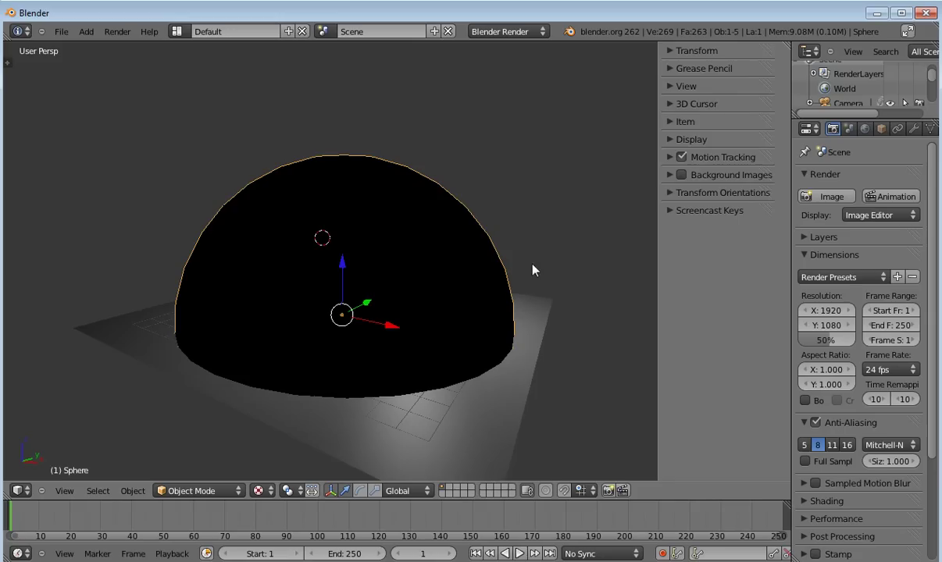
pyautogui.press('n')
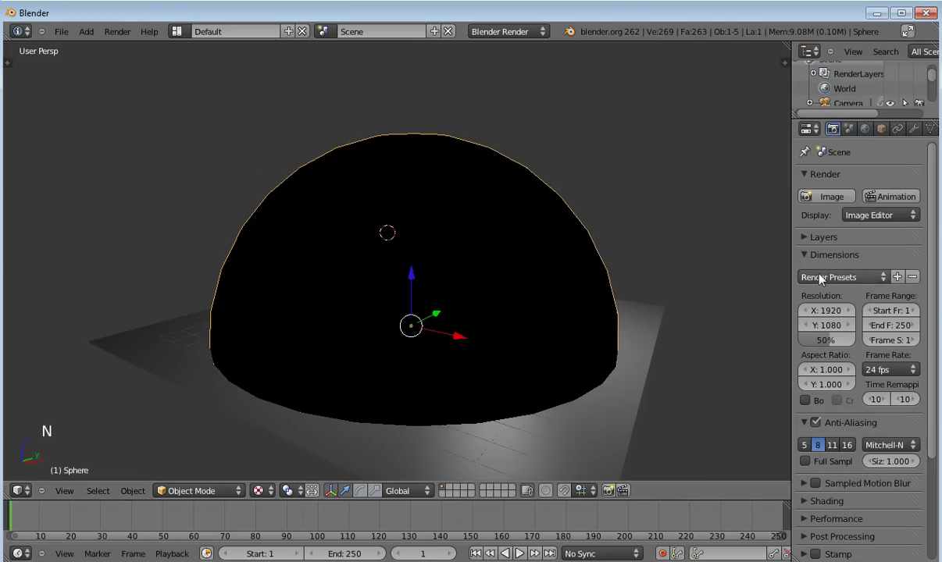
# Step: Widen the Properties area, select the plane, and give it a new material named 'ground'
pyautogui.click(769, 172)
pyautogui.moveTo(769, 172); pyautogui.dragTo(665, 179)
pyautogui.rightClick(471, 448)
pyautogui.click(819, 128)
pyautogui.click(769, 227)
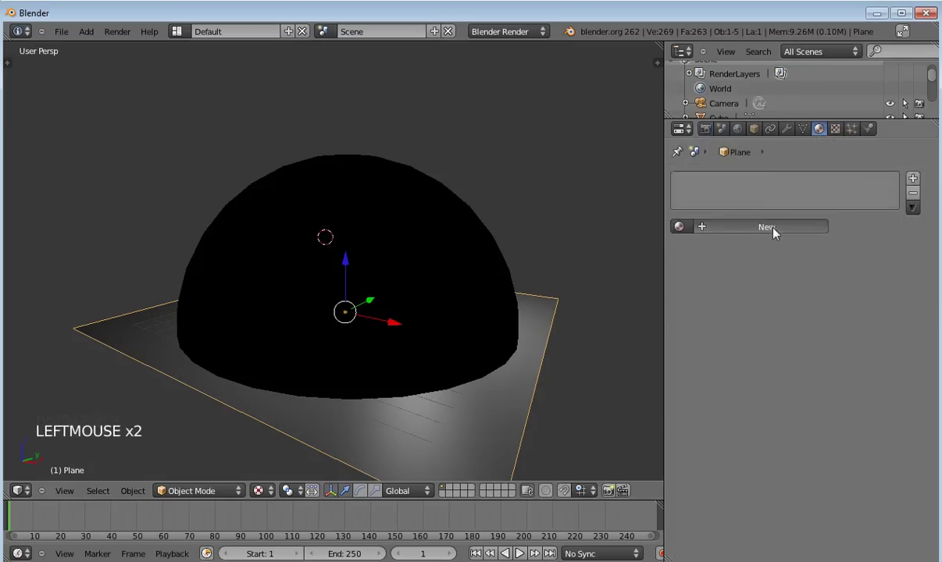
pyautogui.click(770, 227)
pyautogui.click(760, 228)
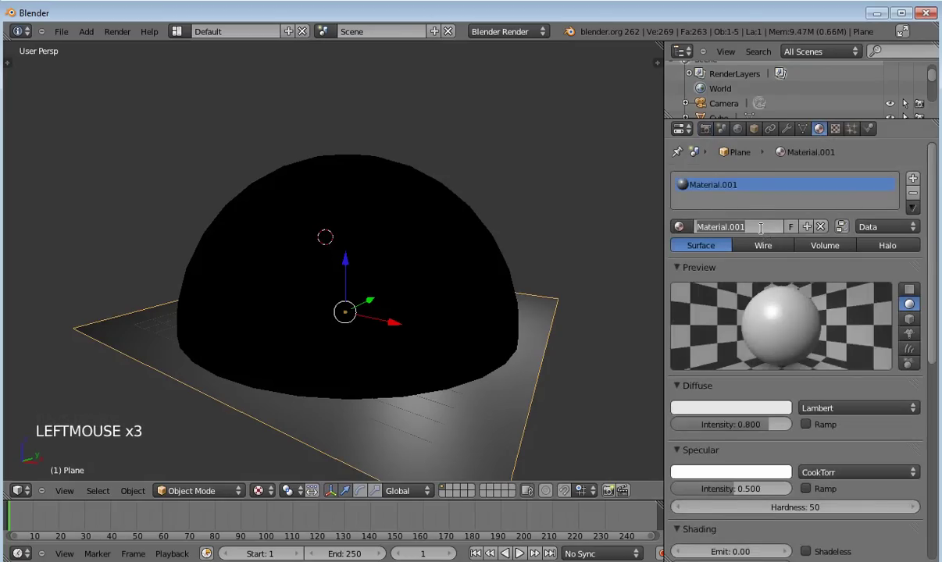
pyautogui.write('ground')
pyautogui.press('Return')
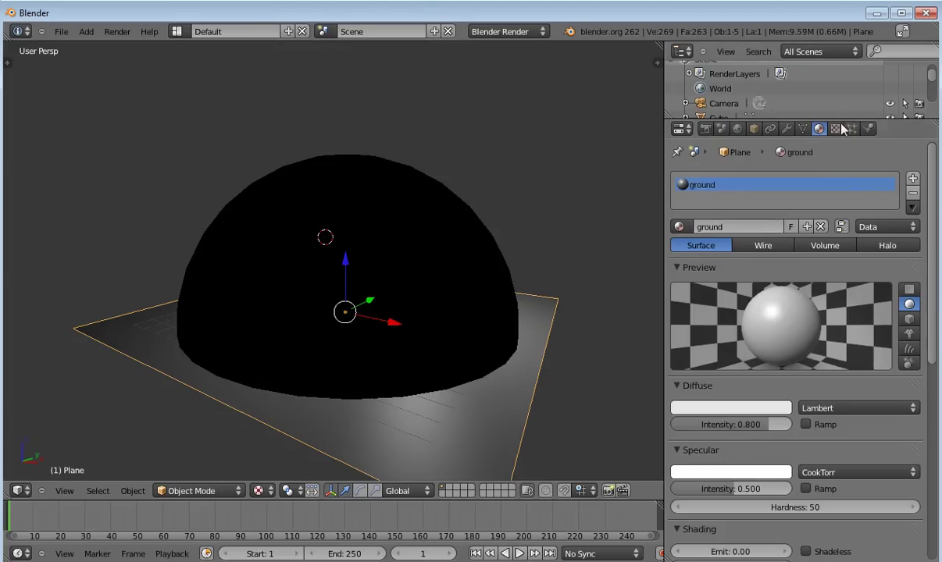
# Step: Add a new texture to the ground material with type Image or Movie
pyautogui.click(835, 128)
pyautogui.click(835, 128)
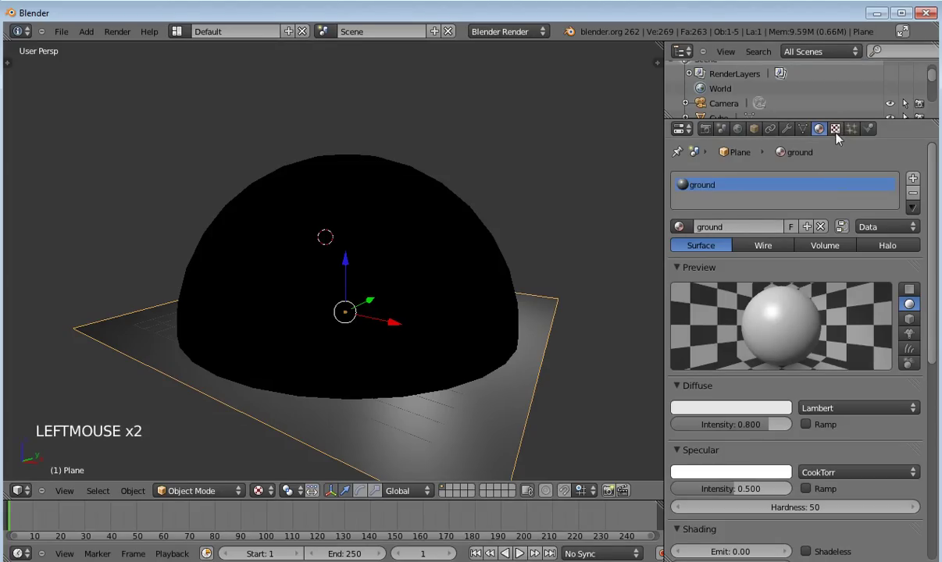
pyautogui.click(834, 128)
pyautogui.click(750, 286)
pyautogui.click(751, 286)
pyautogui.click(784, 304)
pyautogui.click(781, 194)
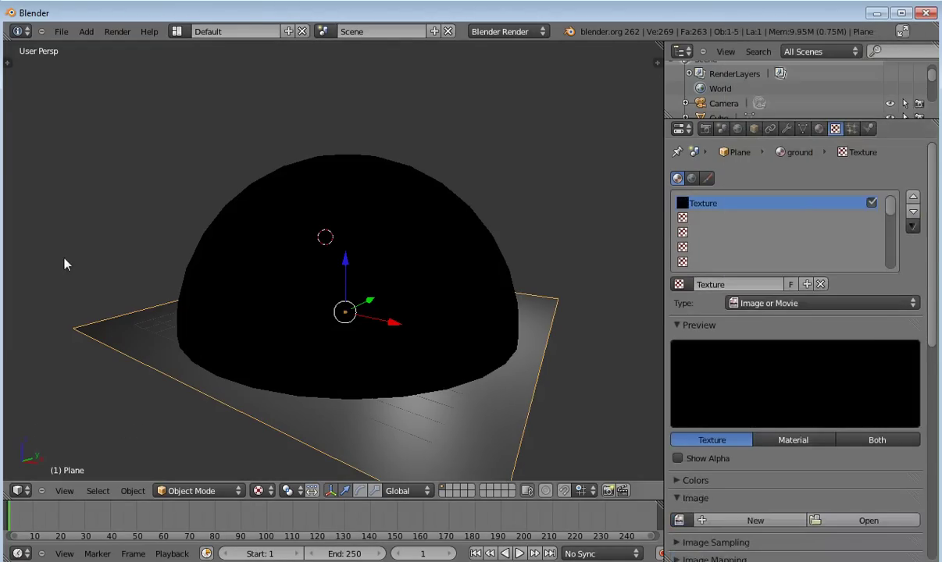
# Step: Load Grass_1.png from the Desktop into the ground texture
pyautogui.click(868, 520)
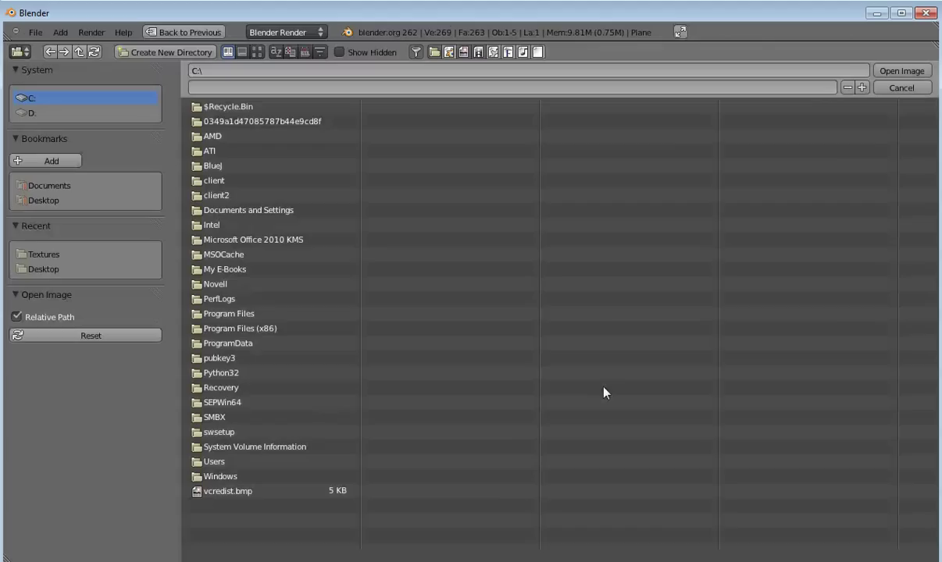
pyautogui.click(43, 199)
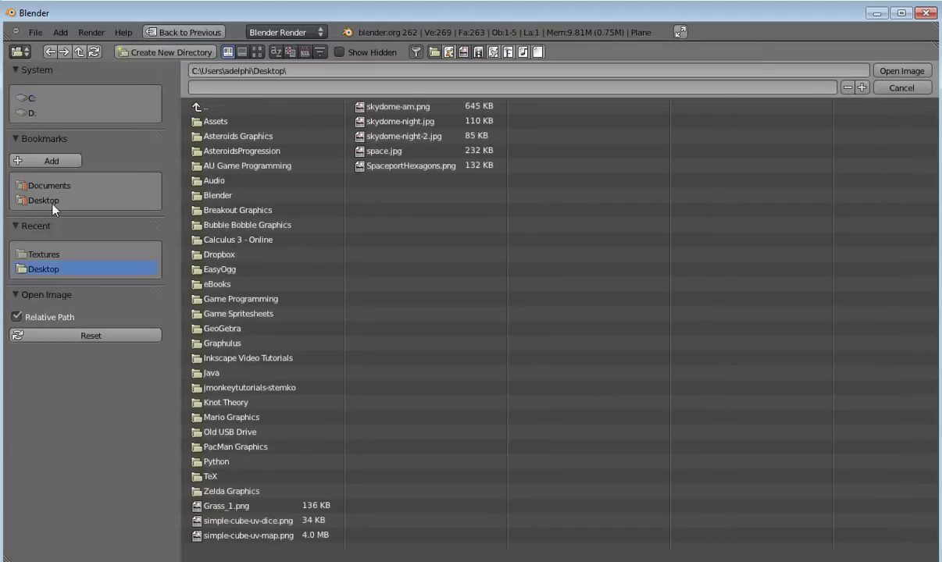
pyautogui.click(238, 507)
pyautogui.doubleClick(238, 507)
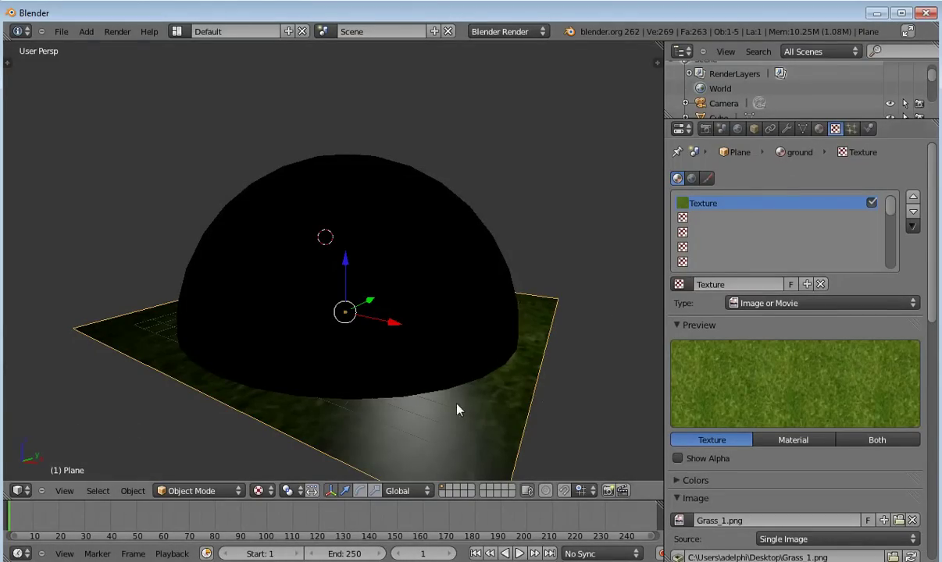
# Step: Set the ground material's specular intensity to 0
pyautogui.click(818, 129)
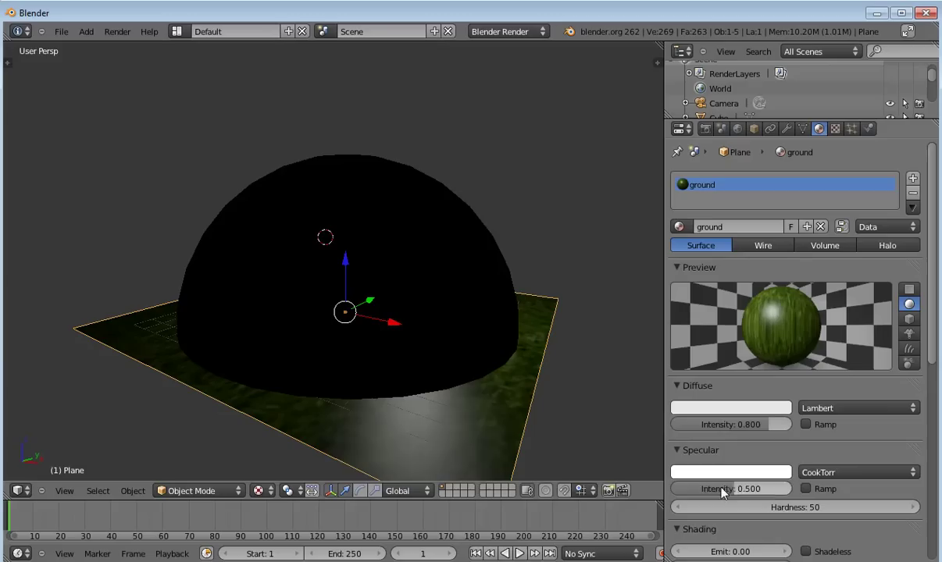
pyautogui.moveTo(722, 491); pyautogui.dragTo(602, 483)
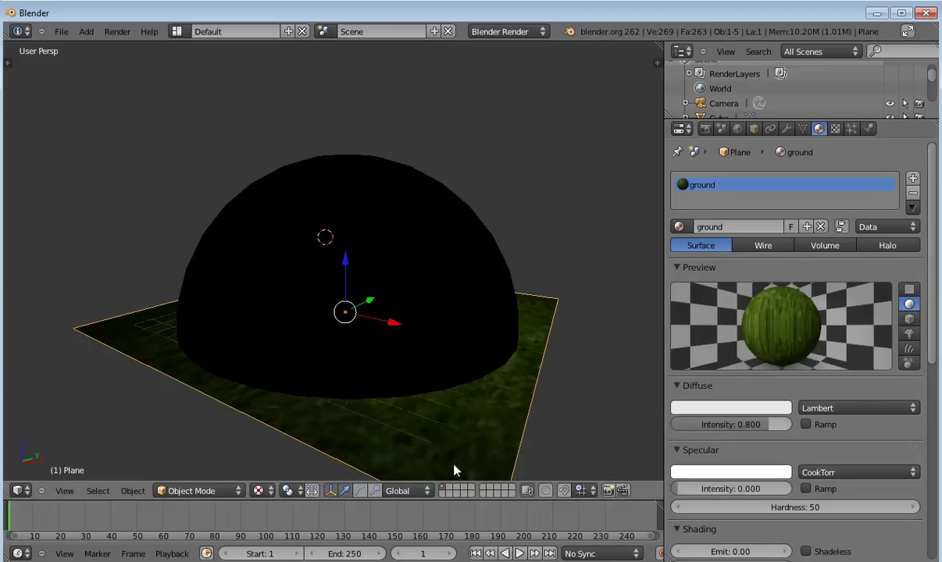
pyautogui.scroll(5, 443, 415)
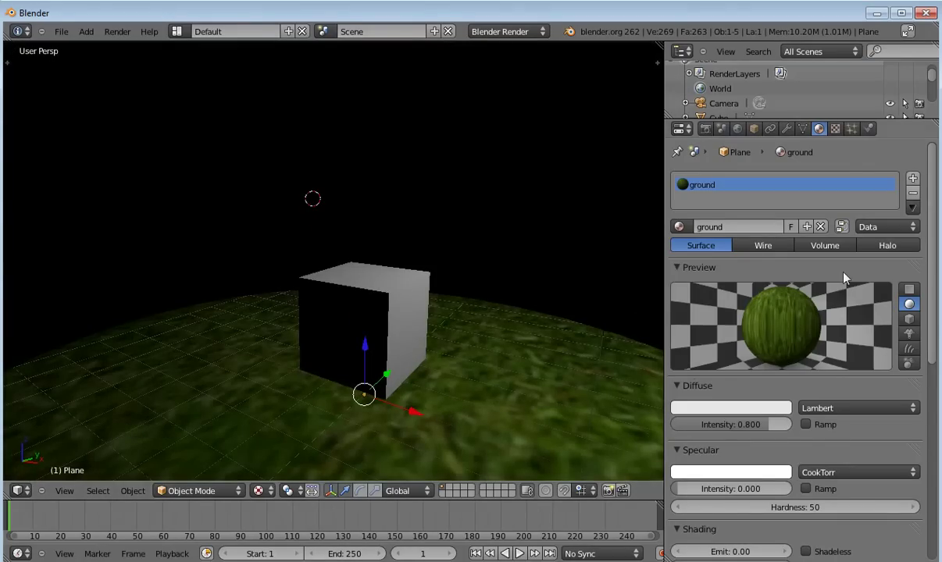
# Step: Set the grass texture's mapping size to 10 on X and Y
pyautogui.click(841, 127)
pyautogui.moveTo(934, 226); pyautogui.dragTo(933, 362)
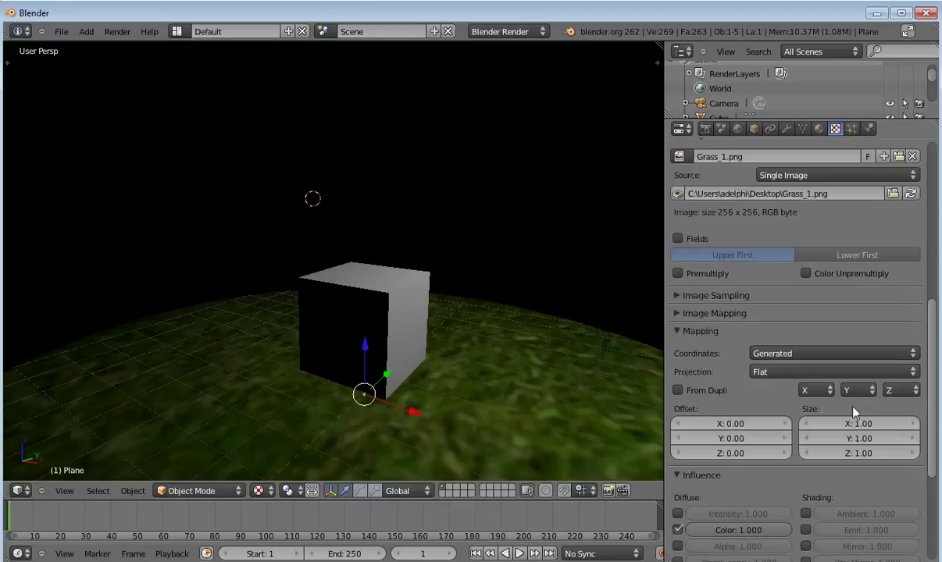
pyautogui.click(863, 424)
pyautogui.write('10')
pyautogui.press('Tab')
pyautogui.write('10')
pyautogui.press('Return')
pyautogui.scroll(-2, 500, 309)
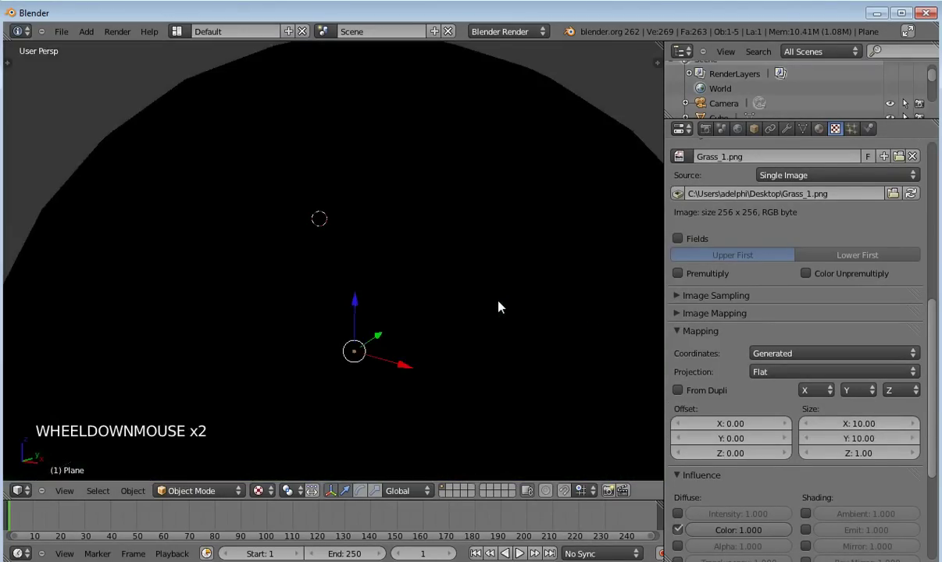
pyautogui.scroll(-3, 500, 307)
pyautogui.rightClick(456, 273)
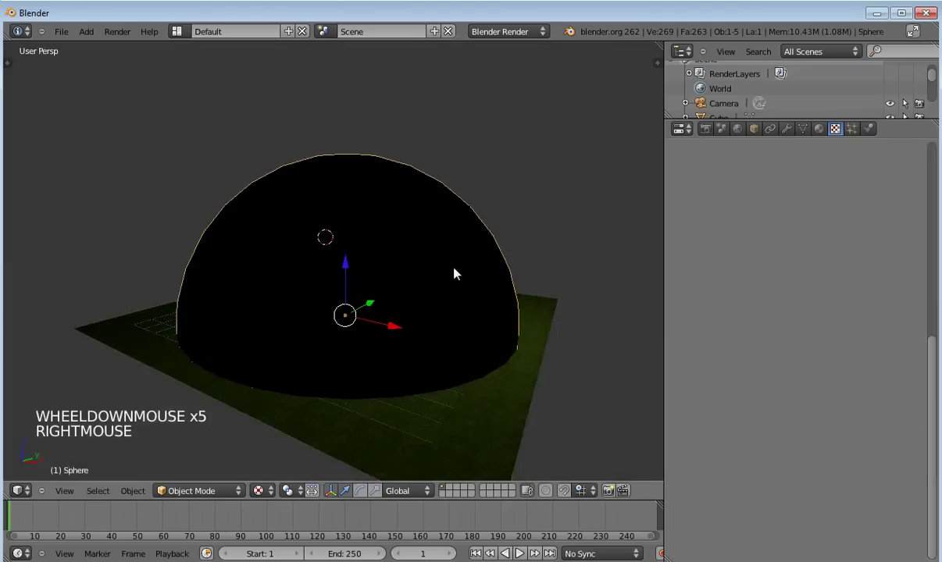
# Step: Create a new material for the sphere and name it 'sky'
pyautogui.click(817, 129)
pyautogui.click(767, 231)
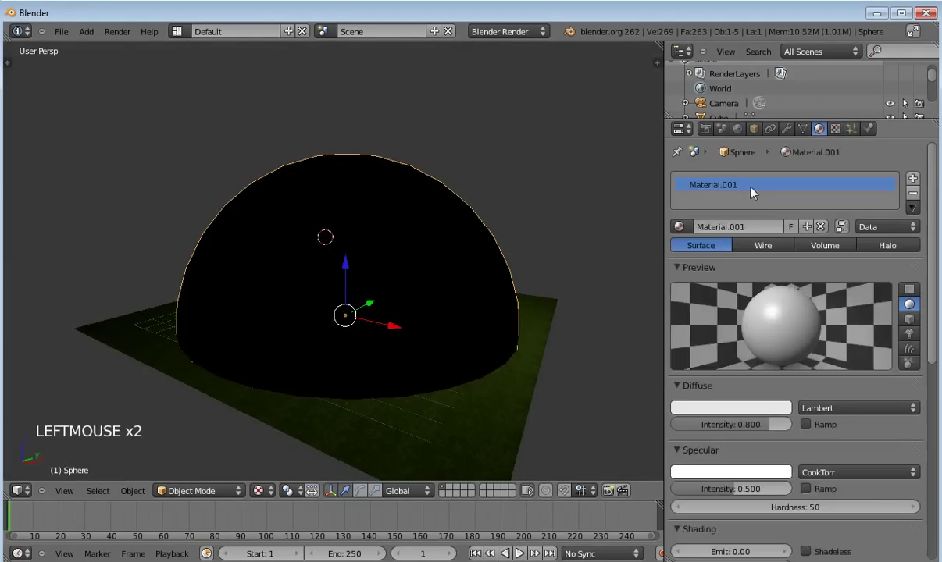
pyautogui.click(757, 225)
pyautogui.write('sky')
pyautogui.press('Return')
# Step: Add an Image or Movie texture to the sky material, loading skydome-am.png from the Desktop
pyautogui.click(834, 129)
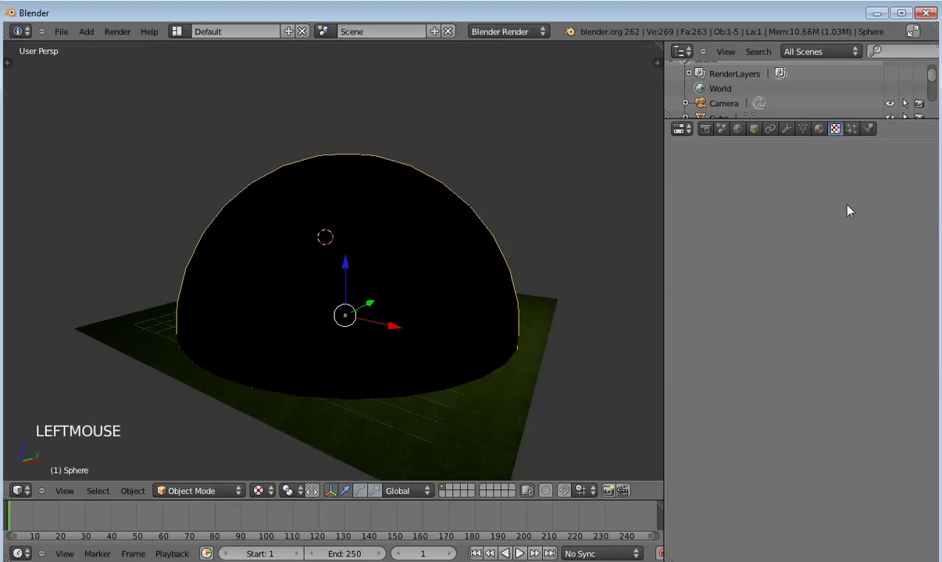
pyautogui.scroll(1, 848, 210)
pyautogui.click(775, 282)
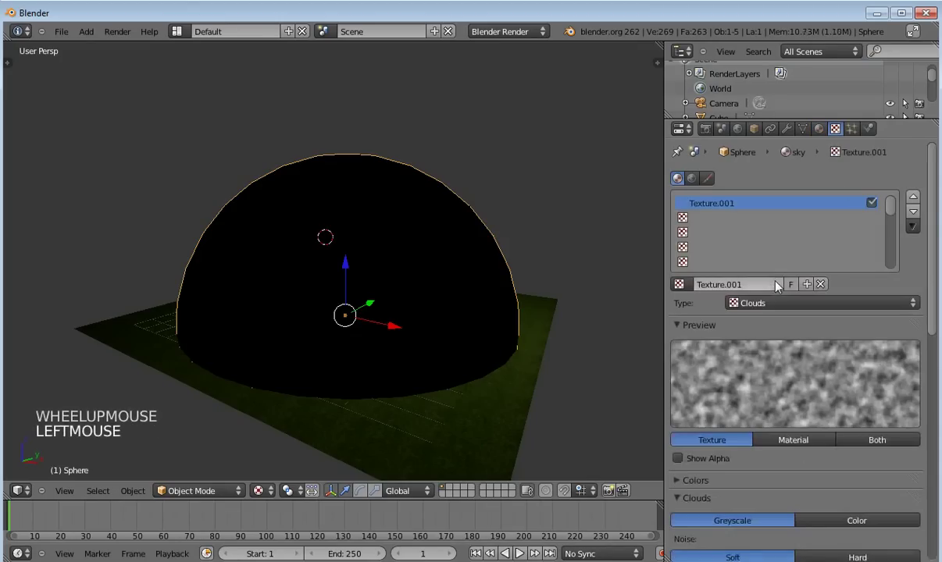
pyautogui.click(769, 303)
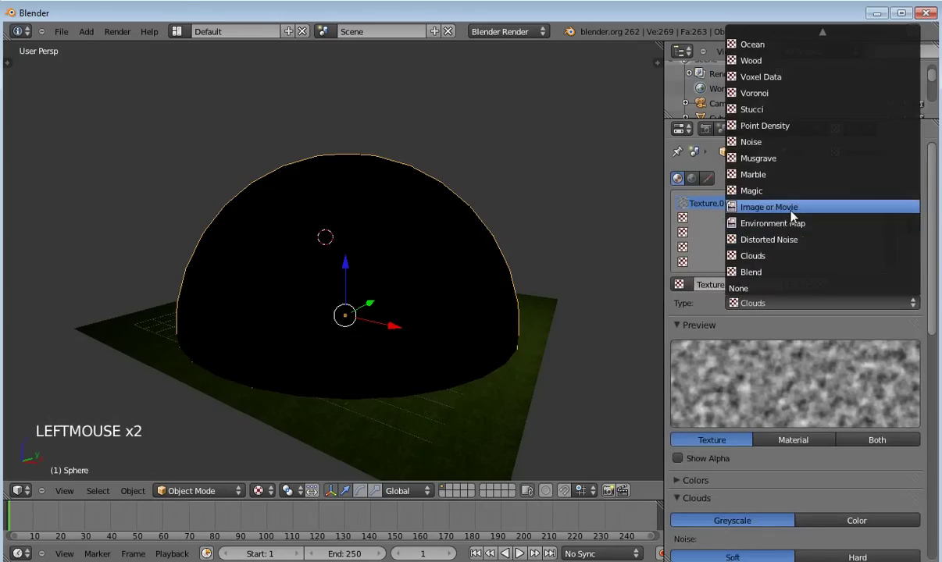
pyautogui.click(793, 208)
pyautogui.click(888, 521)
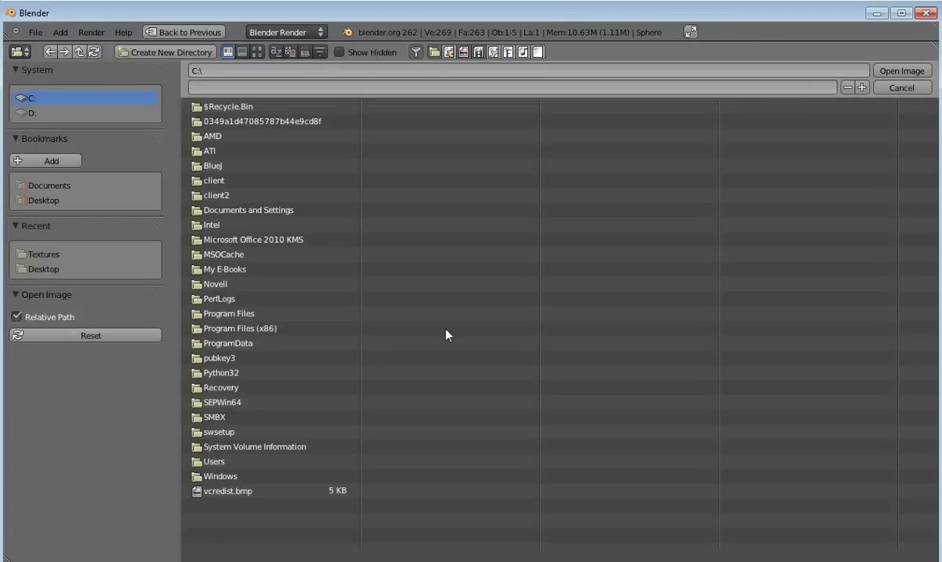
pyautogui.click(43, 202)
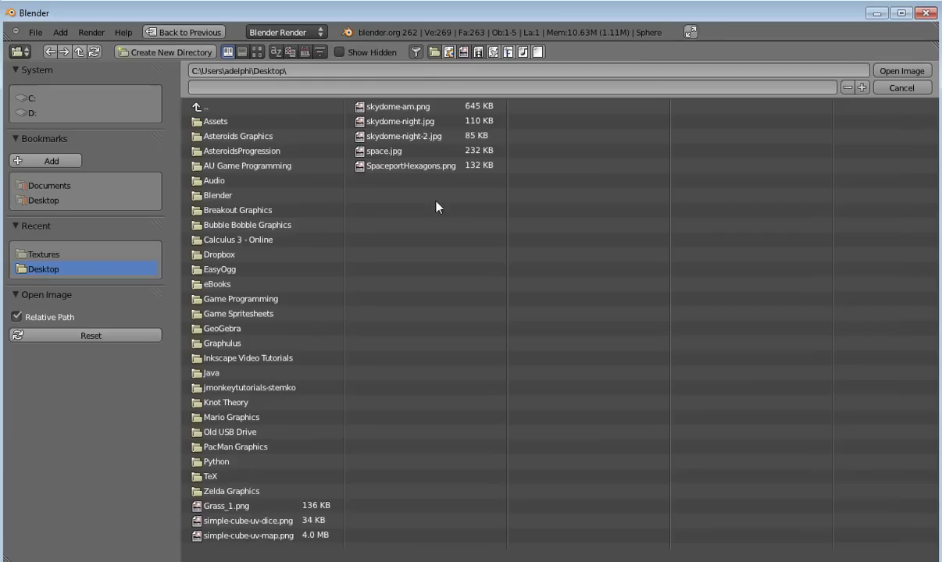
pyautogui.click(414, 107)
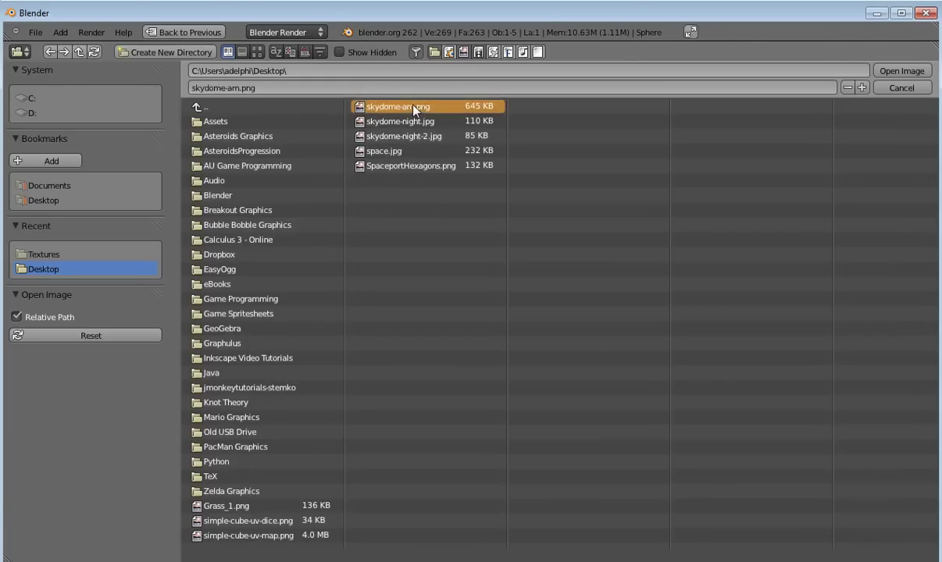
pyautogui.doubleClick(414, 107)
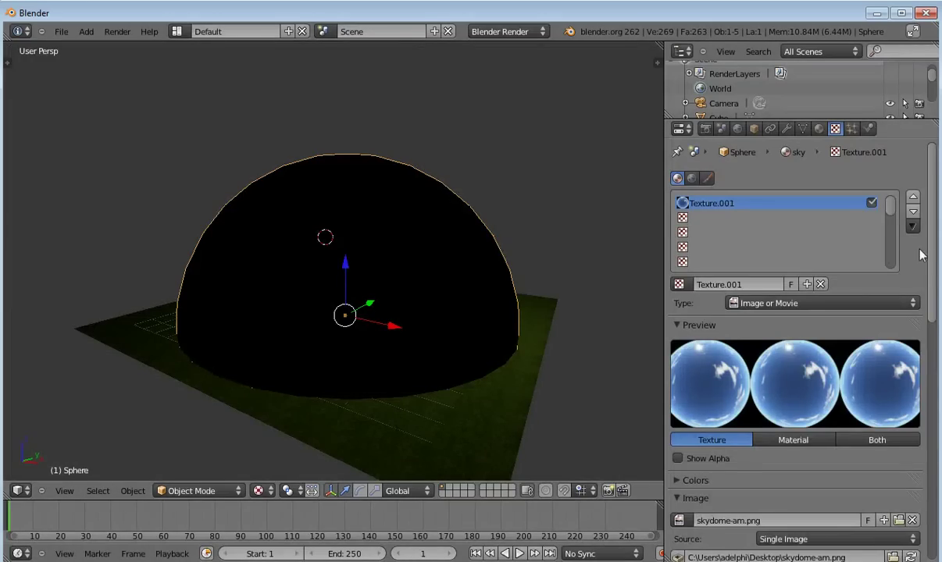
# Step: In the sky material's Shading panel, set Emit to 1.00 so the cloudy sky image shows
pyautogui.moveTo(931, 262); pyautogui.dragTo(937, 319)
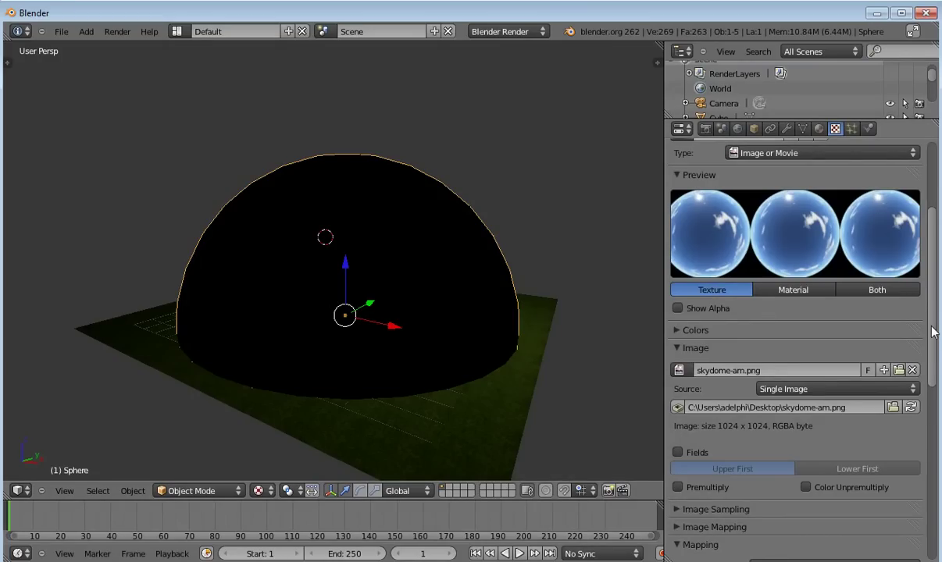
pyautogui.moveTo(934, 331); pyautogui.dragTo(927, 301)
pyautogui.click(818, 129)
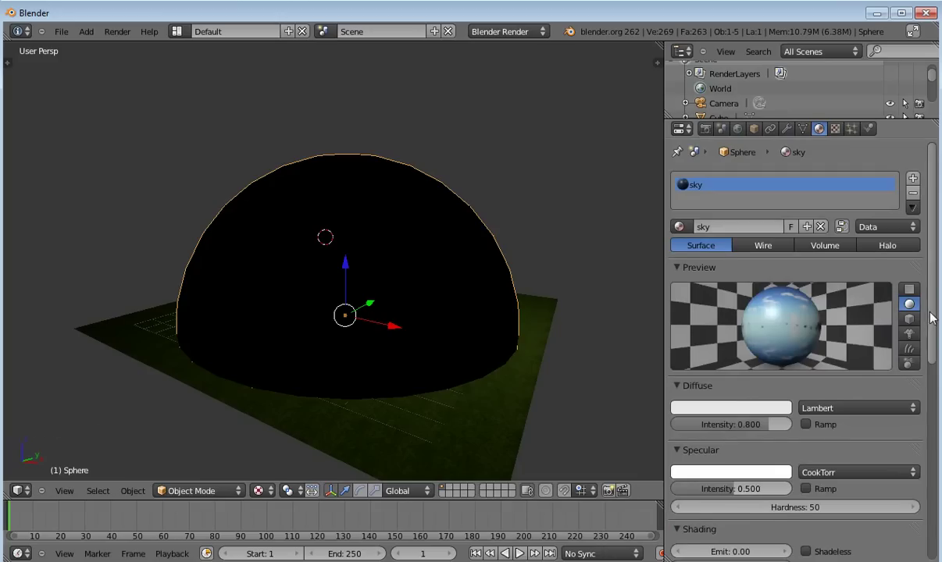
pyautogui.moveTo(932, 310); pyautogui.dragTo(932, 389)
pyautogui.click(759, 451)
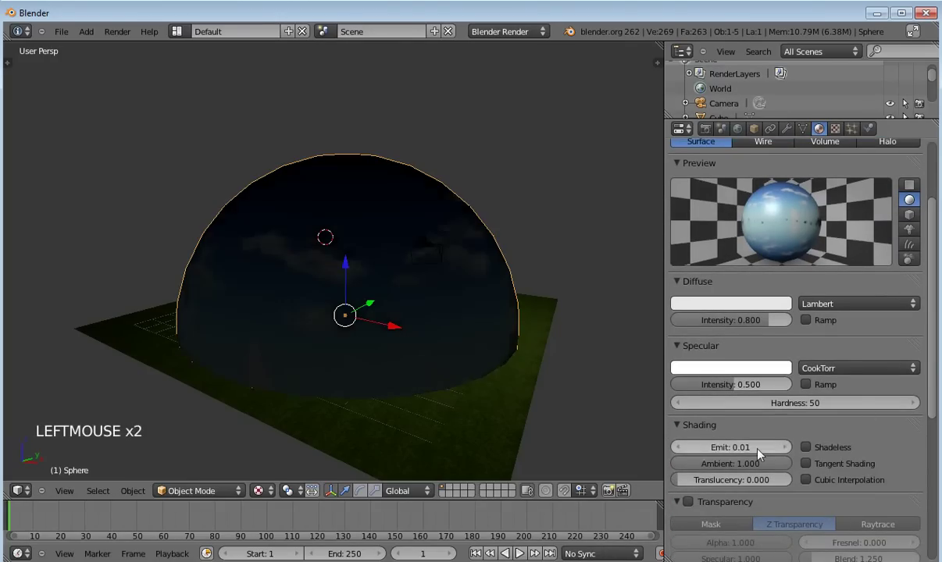
pyautogui.click(759, 452)
pyautogui.click(759, 451)
pyautogui.click(734, 448)
pyautogui.write('1')
pyautogui.press('Return')
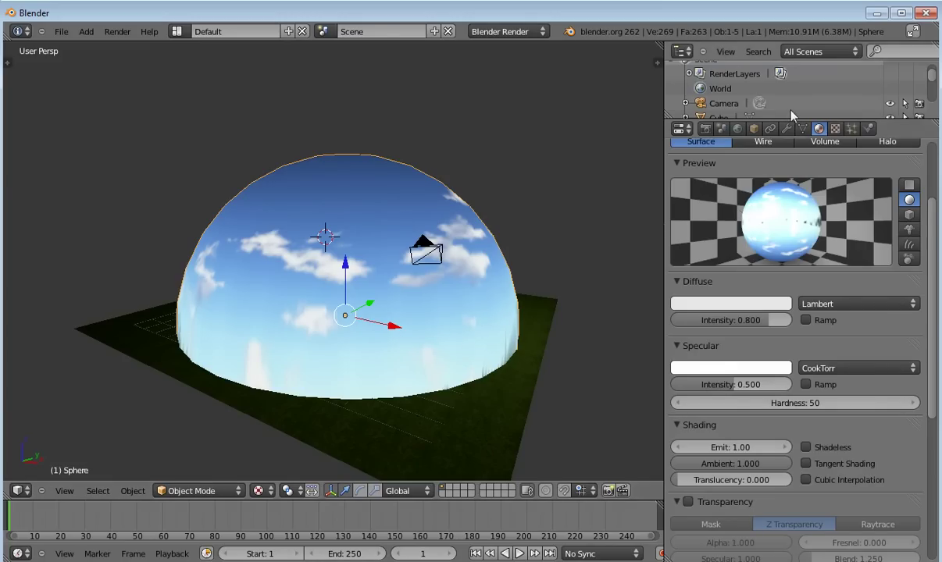
# Step: Collapse the Diffuse, Specular, Shading and Transparency material panels
pyautogui.click(676, 283)
pyautogui.click(676, 299)
pyautogui.click(678, 317)
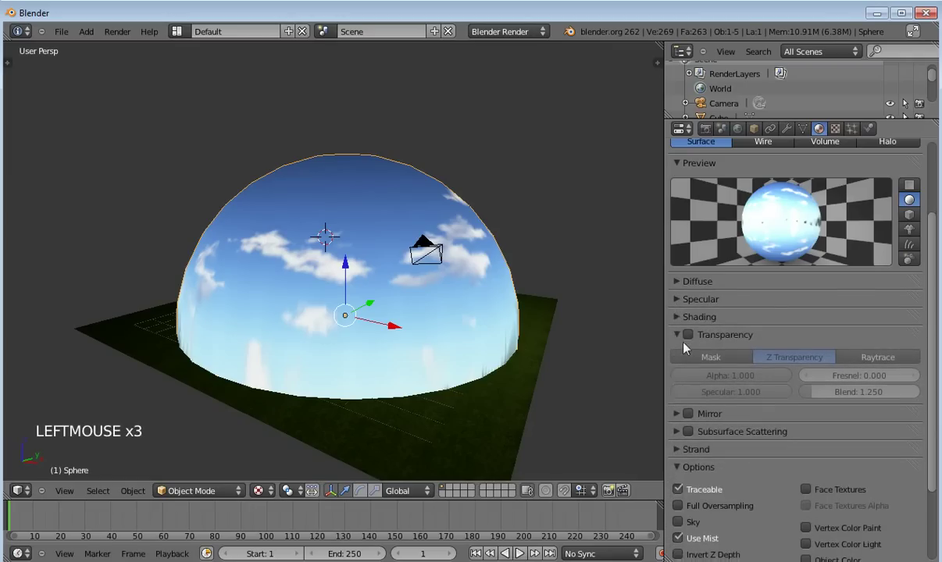
pyautogui.click(677, 334)
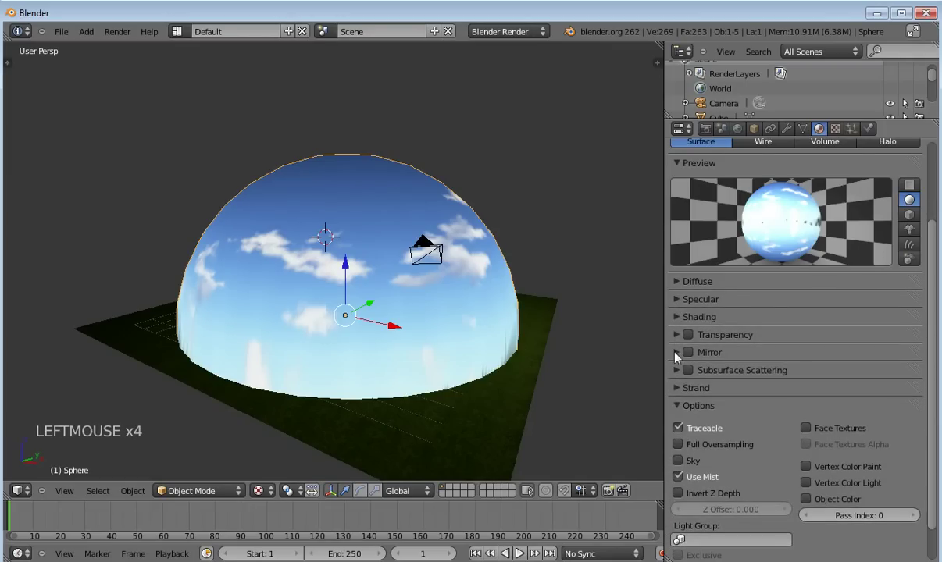
# Step: Set the sky texture's Mapping Coordinates to UV, then reselect the dome sphere
pyautogui.click(835, 129)
pyautogui.click(679, 415)
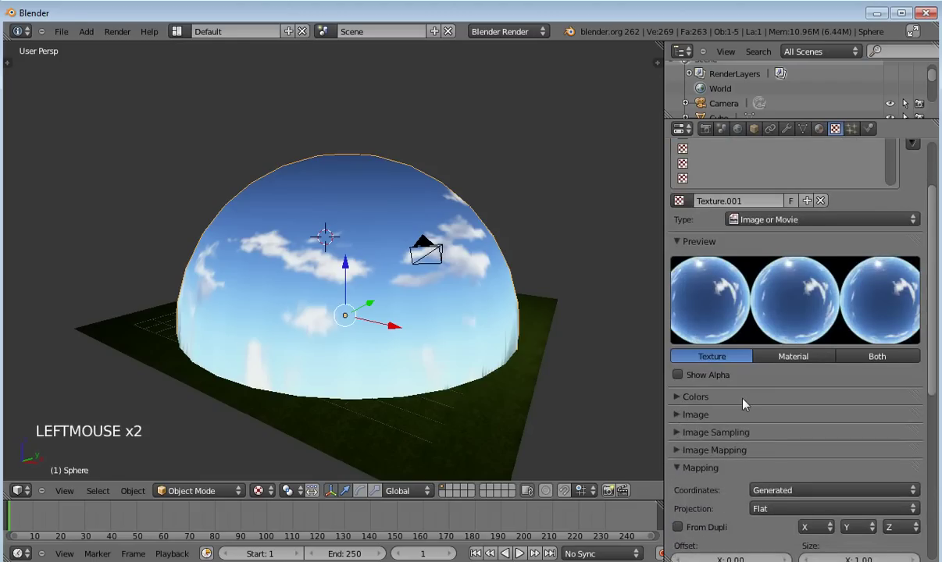
pyautogui.scroll(-1, 744, 403)
pyautogui.click(828, 461)
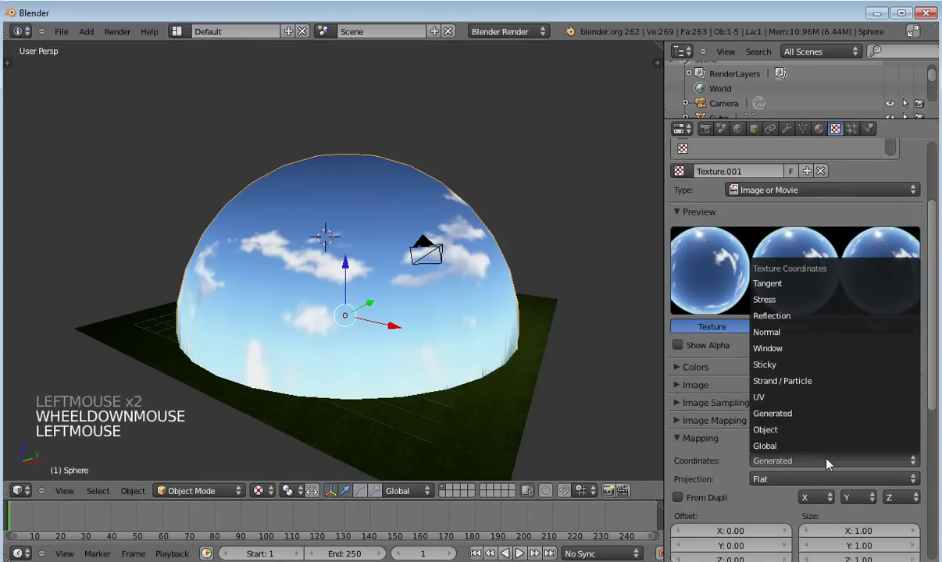
pyautogui.click(821, 397)
pyautogui.click(808, 497)
pyautogui.click(701, 495)
pyautogui.rightClick(533, 322)
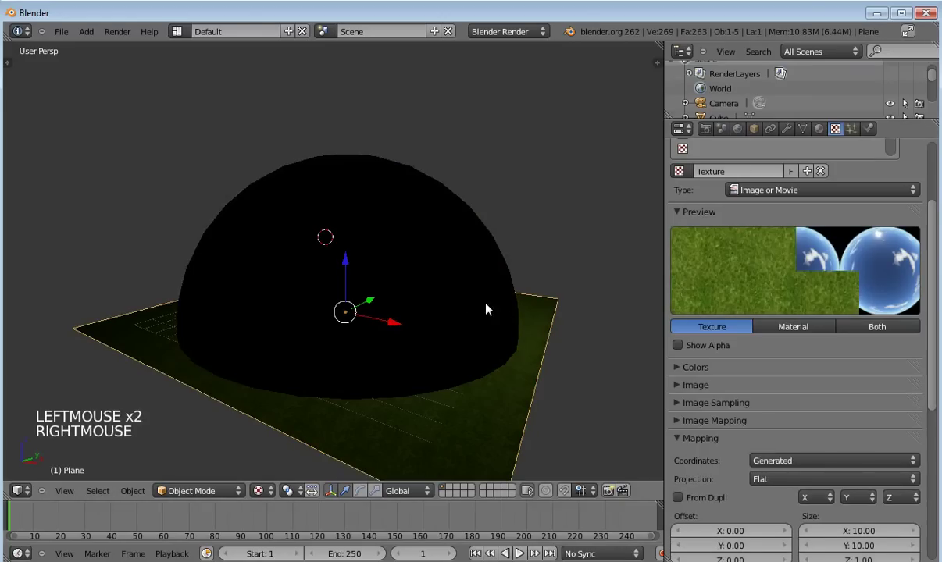
pyautogui.rightClick(464, 300)
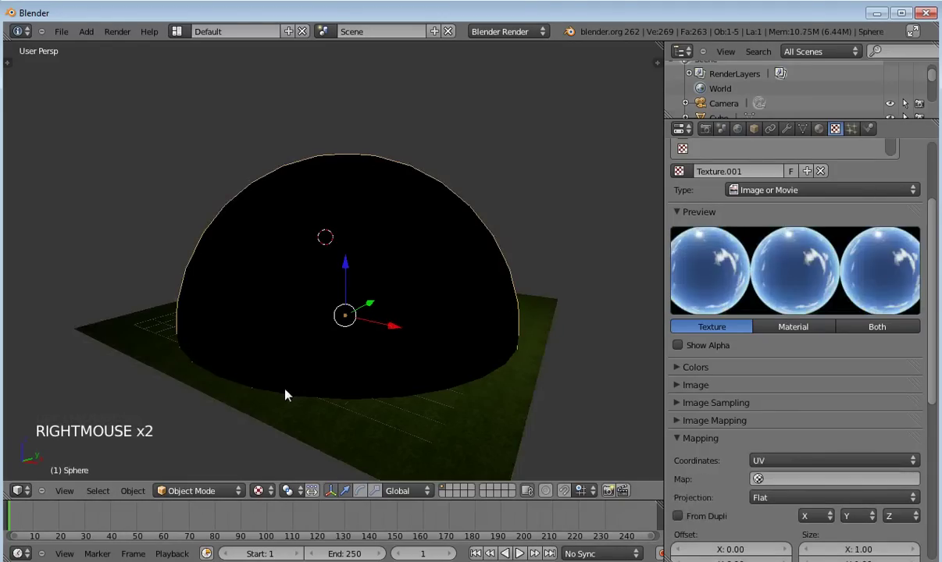
# Step: Select all the dome's vertices and Unwrap, Reset, then Unwrap the UVs again before leaving Edit Mode
pyautogui.press('Tab')
pyautogui.press('a')
pyautogui.press('a')
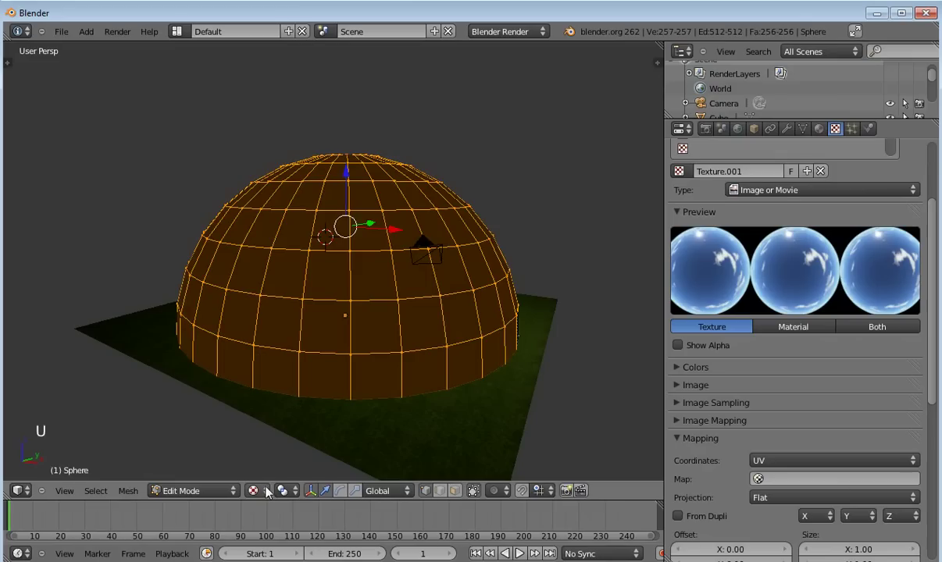
pyautogui.press('u')
pyautogui.click(303, 258)
pyautogui.press('u')
pyautogui.click(252, 432)
pyautogui.press('u')
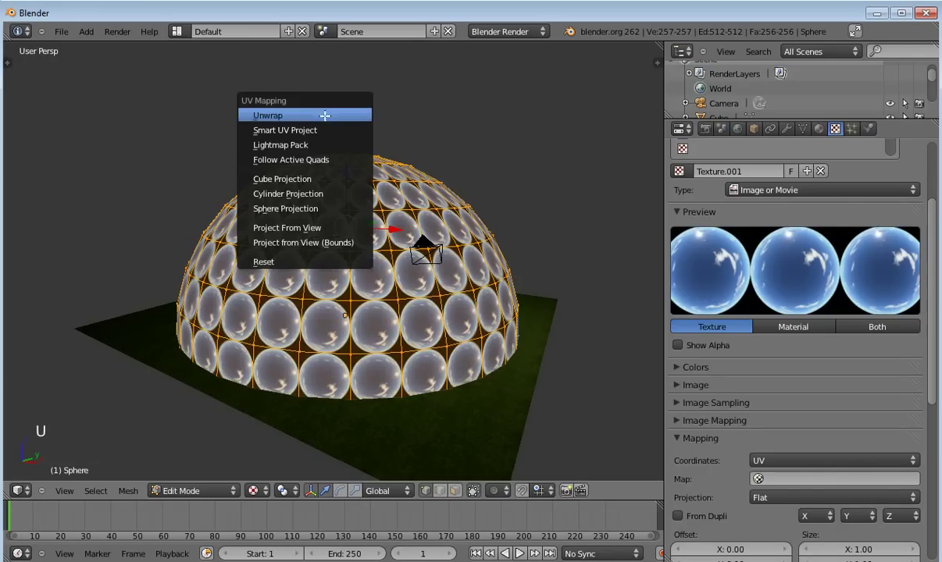
pyautogui.click(324, 115)
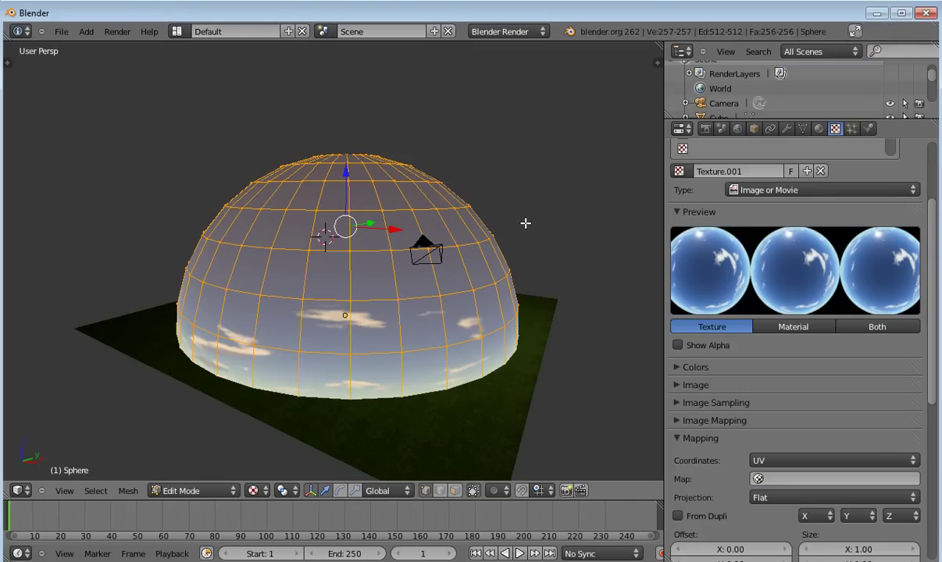
pyautogui.press('Tab')
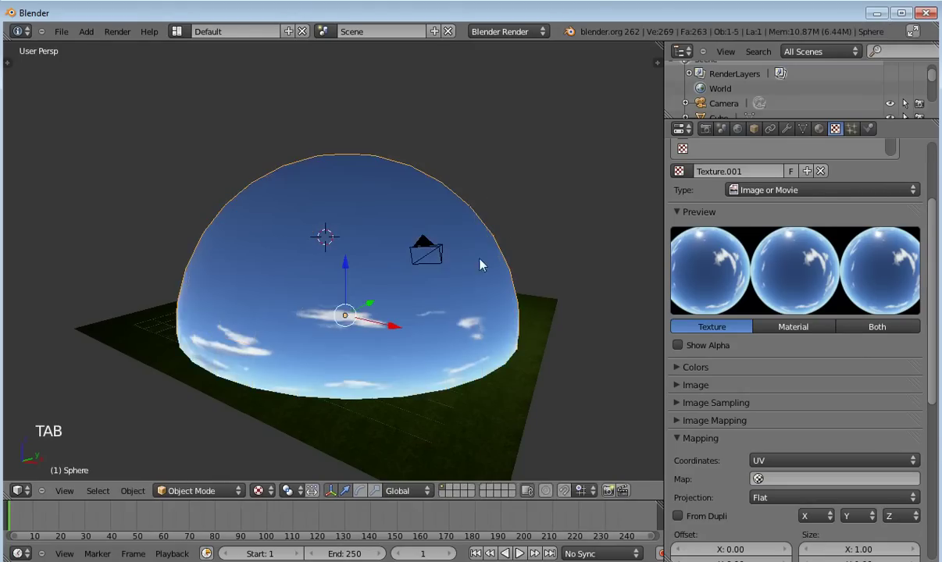
# Step: Switch the render engine to Blender Game
pyautogui.scroll(6, 429, 312)
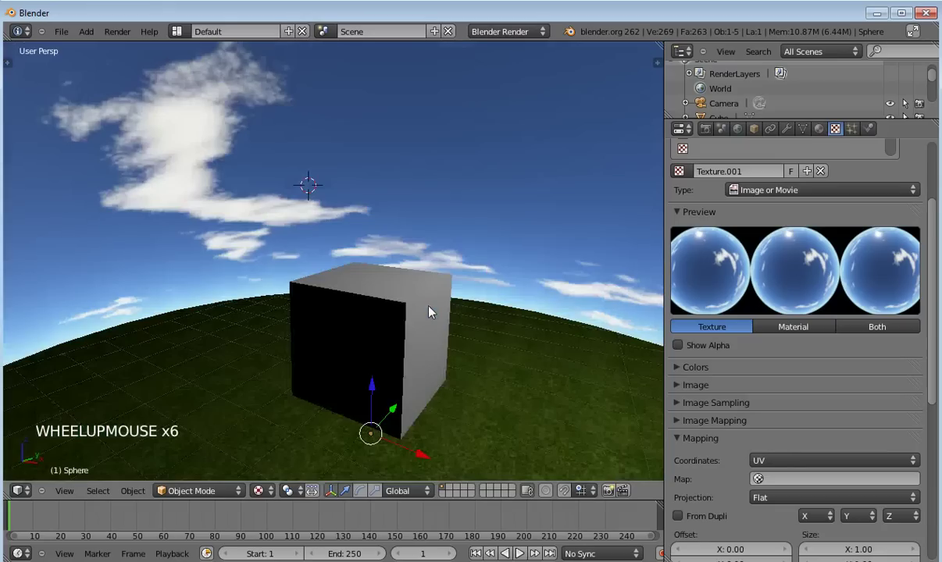
pyautogui.scroll(-2, 429, 310)
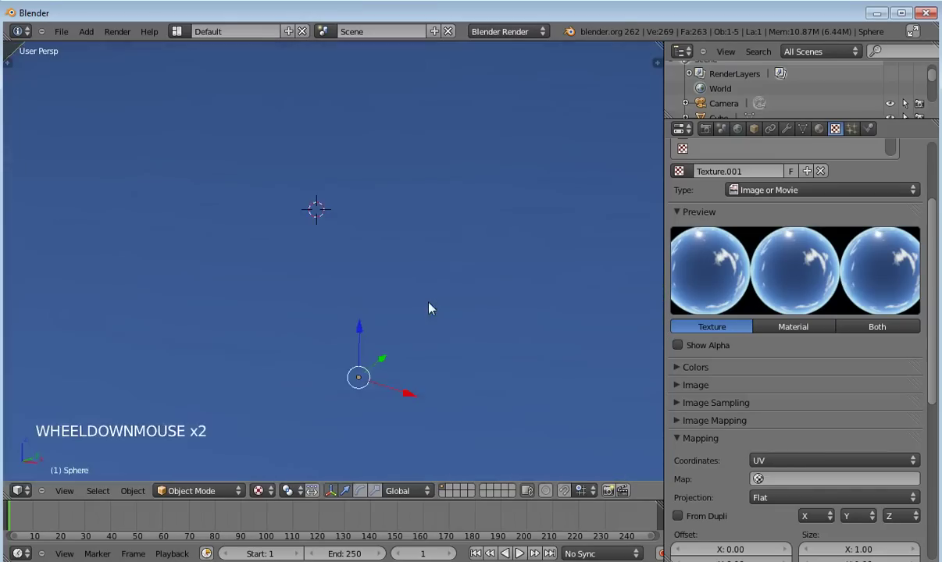
pyautogui.scroll(1, 429, 304)
pyautogui.scroll(-6, 431, 302)
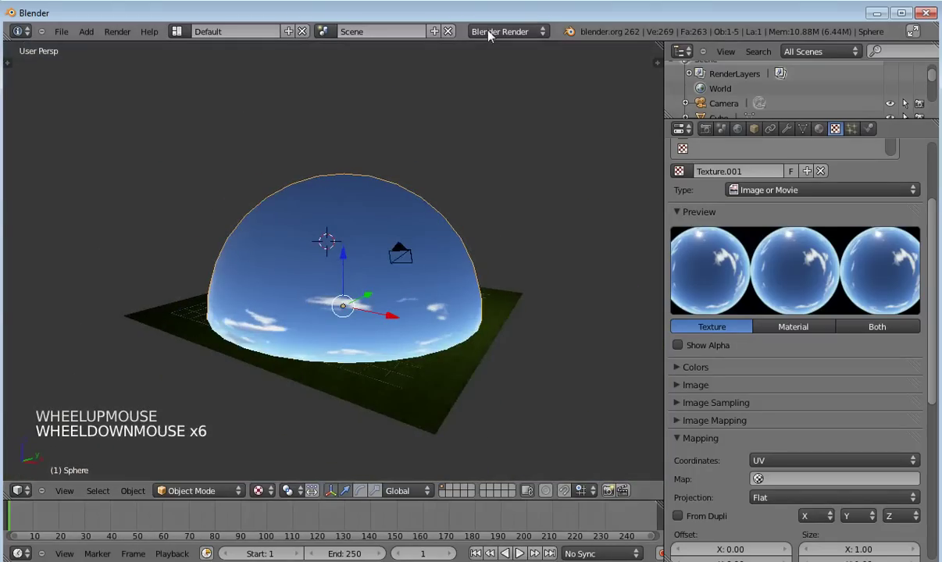
pyautogui.click(489, 36)
pyautogui.click(508, 62)
# Step: Test-run the scene in the game engine twice, exiting each run with Esc
pyautogui.click(114, 31)
pyautogui.click(118, 47)
pyautogui.press('Escape')
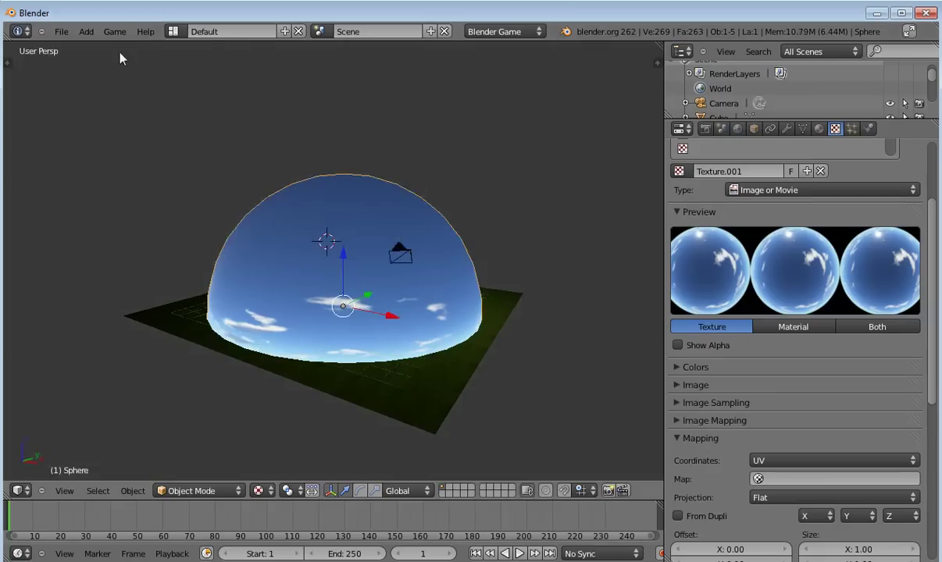
pyautogui.scroll(4, 319, 271)
pyautogui.scroll(2, 319, 271)
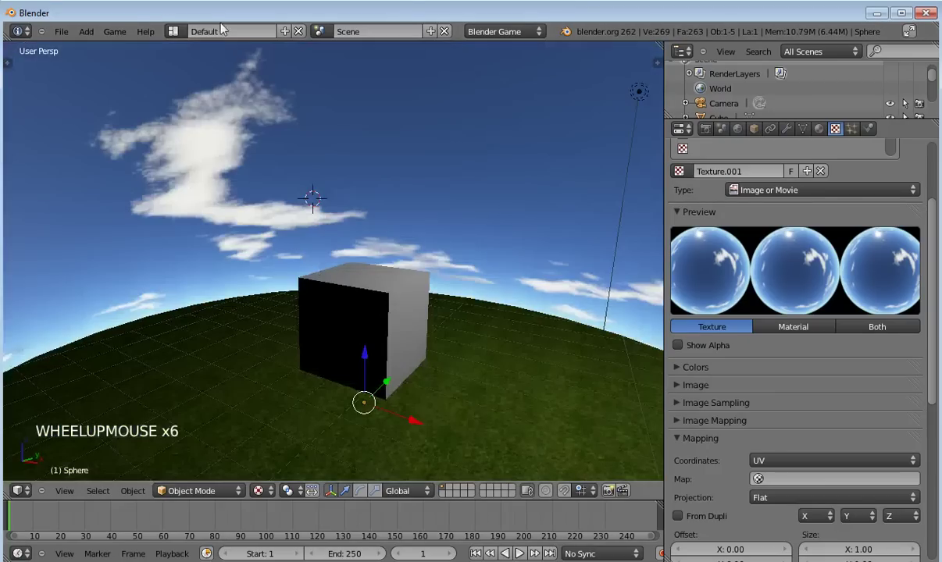
pyautogui.click(500, 31)
pyautogui.click(109, 31)
pyautogui.click(125, 46)
pyautogui.press('Escape')
pyautogui.scroll(-5, 144, 133)
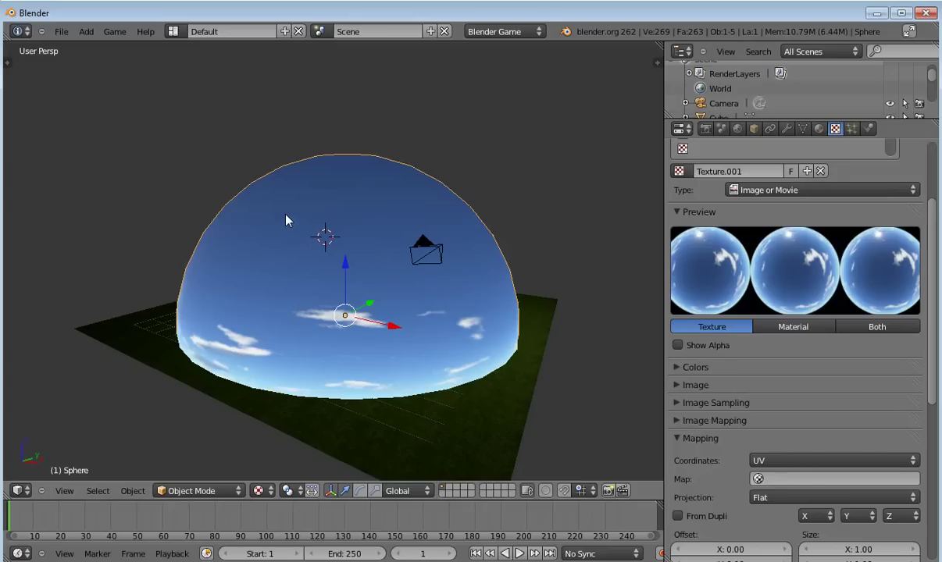
# Step: Flip the dome's normals to face inward, then start the game engine
pyautogui.press('Tab')
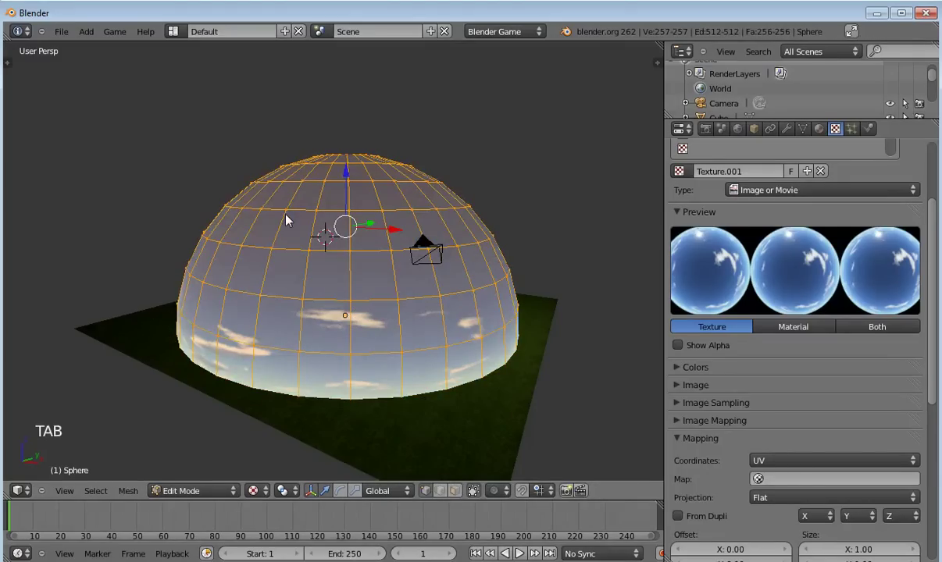
pyautogui.click(125, 492)
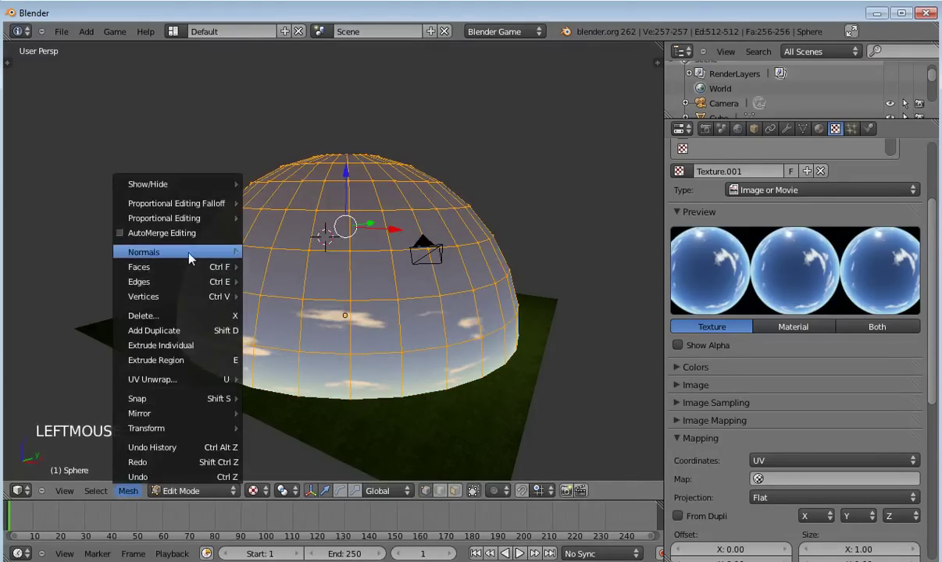
pyautogui.moveTo(189, 253)
pyautogui.click(286, 284)
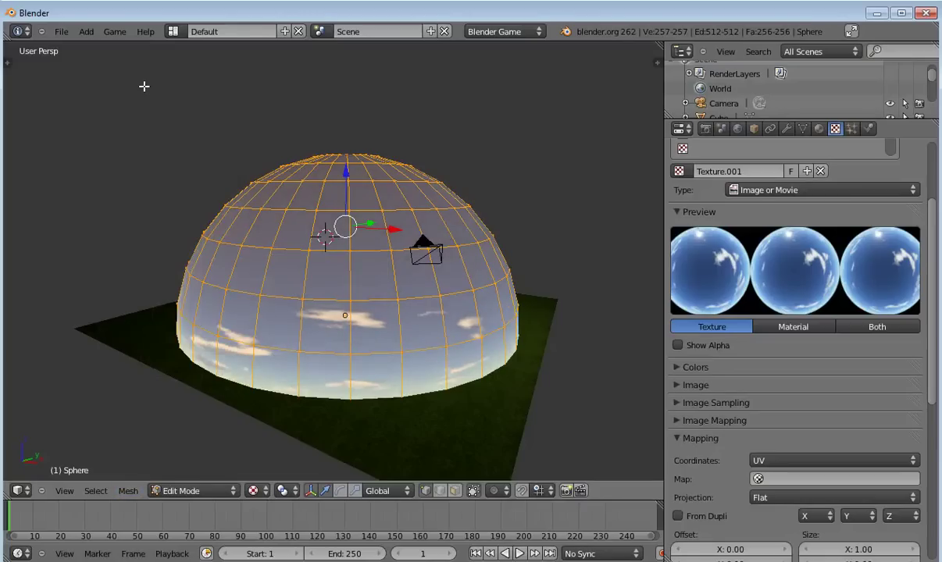
pyautogui.press('Tab')
pyautogui.click(113, 32)
pyautogui.click(126, 48)
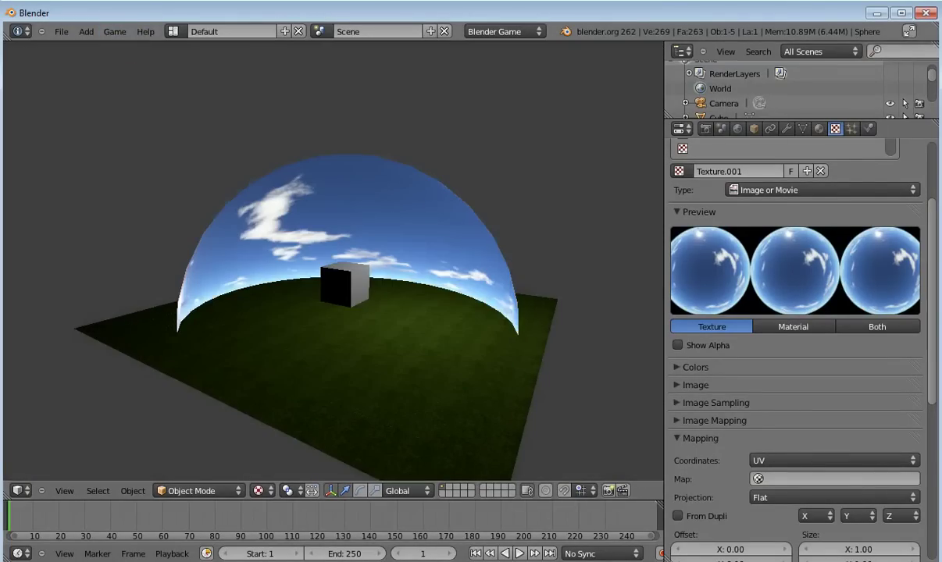
# Step: Exit the game engine, zoom in, run the game once more and exit again
pyautogui.press('Escape')
pyautogui.scroll(6, 336, 328)
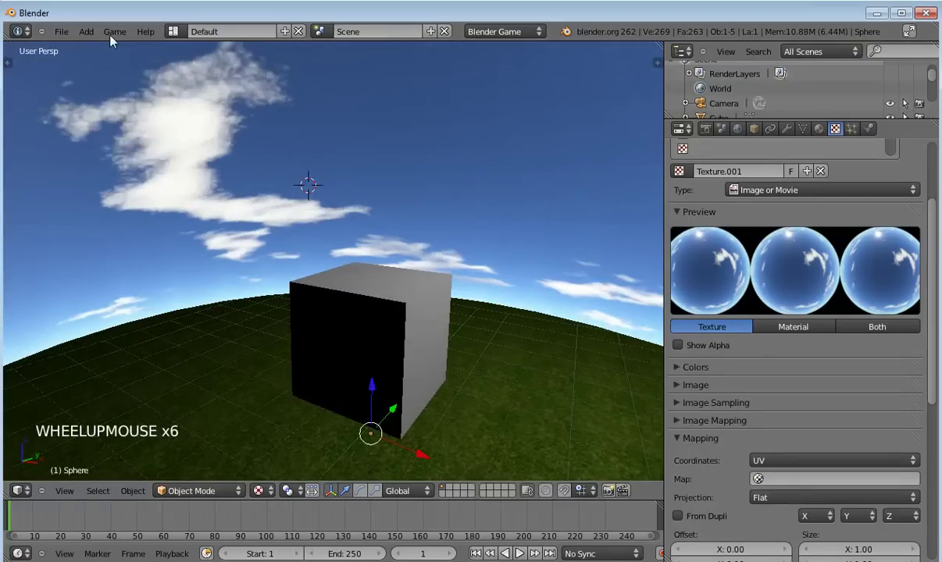
pyautogui.click(113, 32)
pyautogui.click(117, 43)
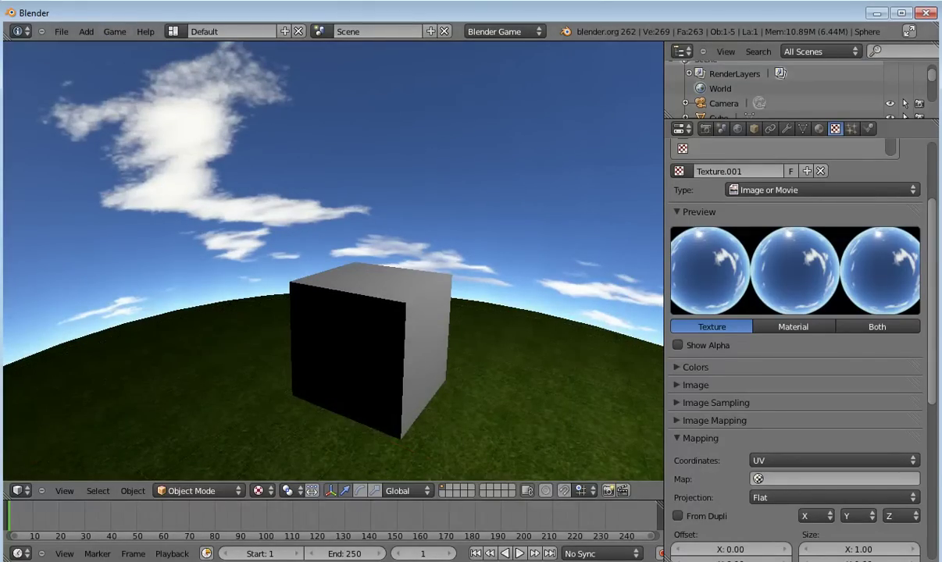
pyautogui.press('Escape')
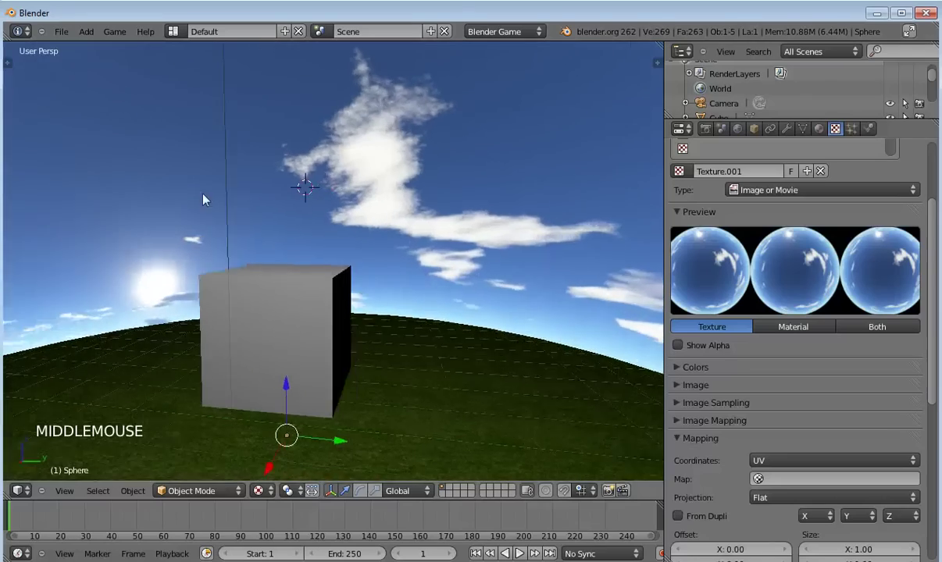